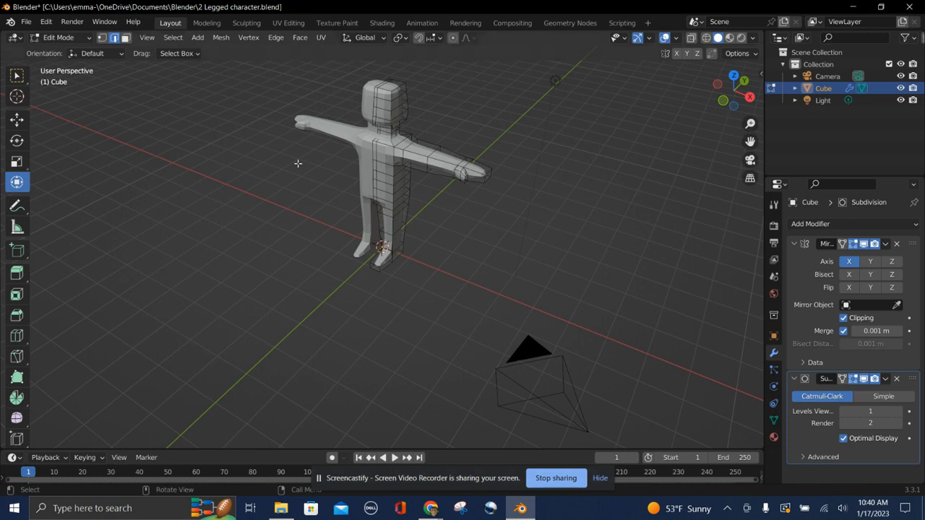
Step: Switch the character mesh to Object Mode and add an armature at the world origin
middle_click_drag(299, 212, 298, 214)
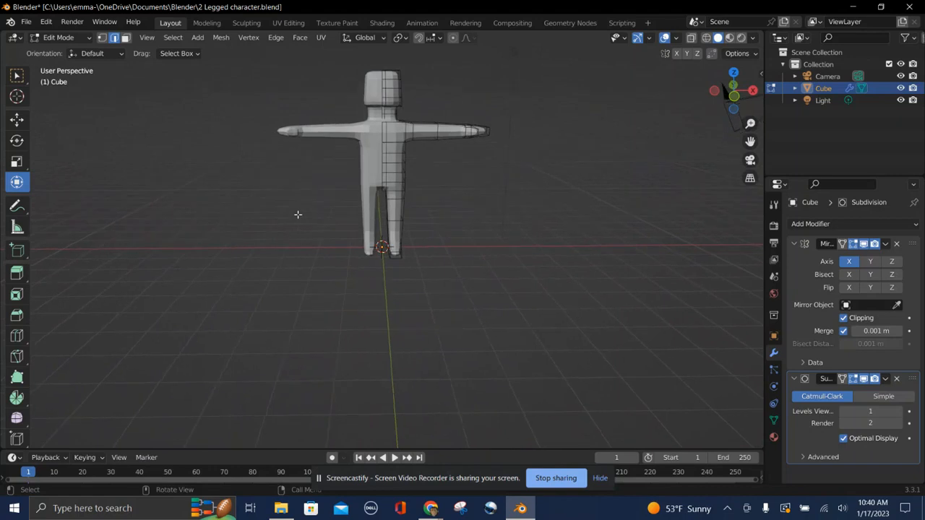
left_click(89, 40)
left_click(67, 51)
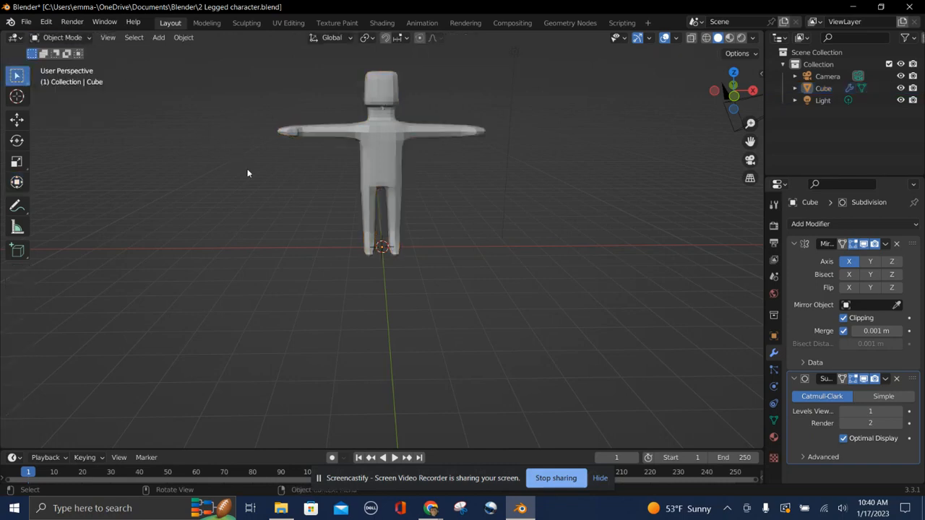
scroll(276, 248, "right", 3)
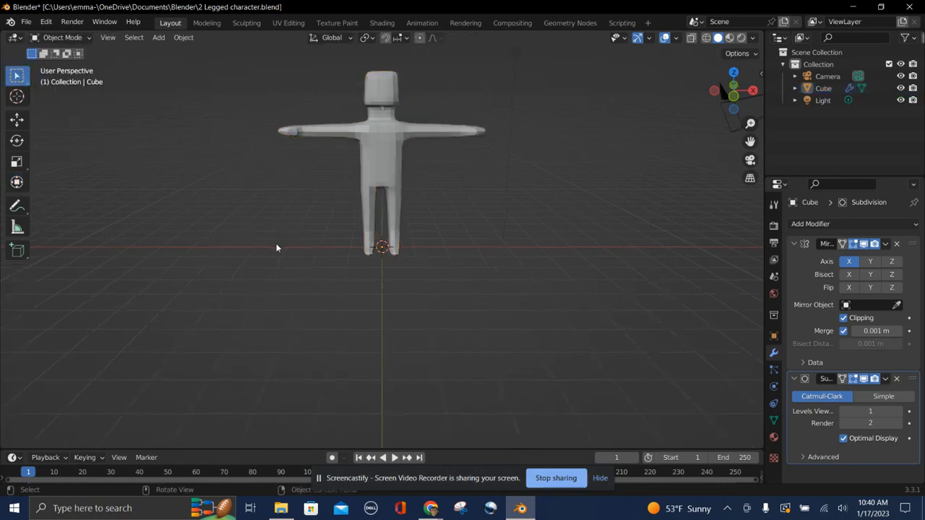
key("shift+a")
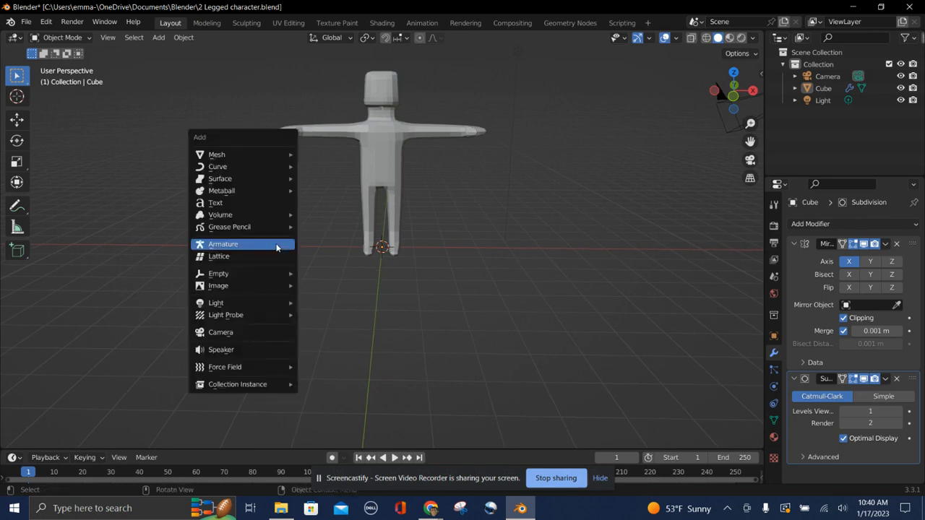
left_click(276, 248)
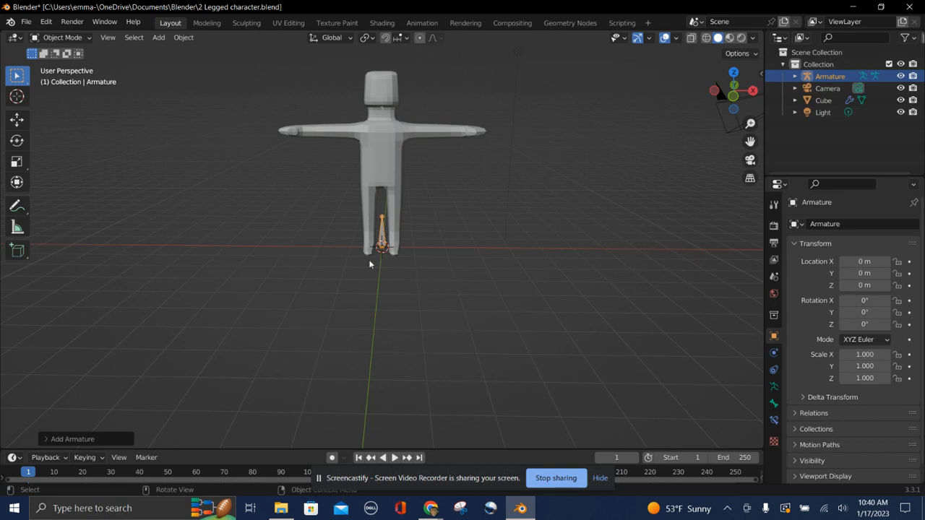
Step: Enable In Front in the armature data's viewport display settings
middle_click_drag(369, 261, 403, 237)
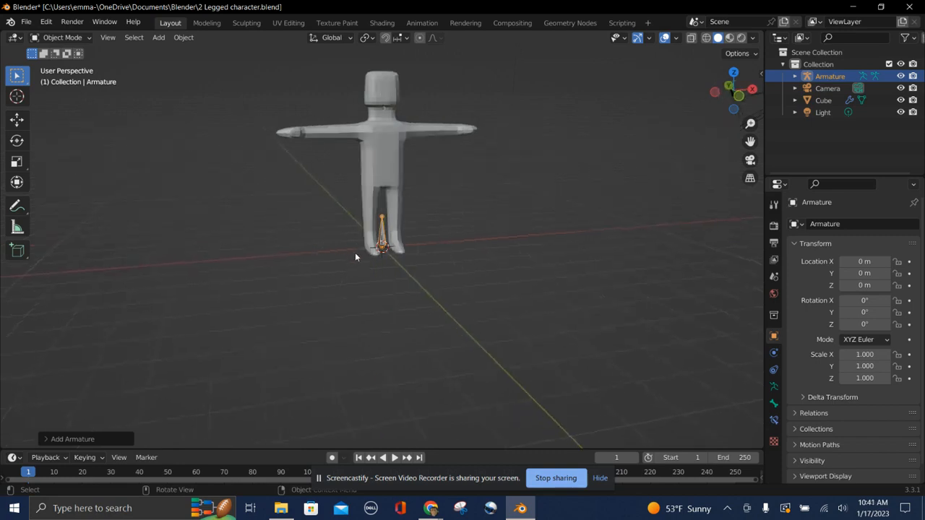
scroll(354, 257, "left", 5)
scroll(354, 257, "right", 6)
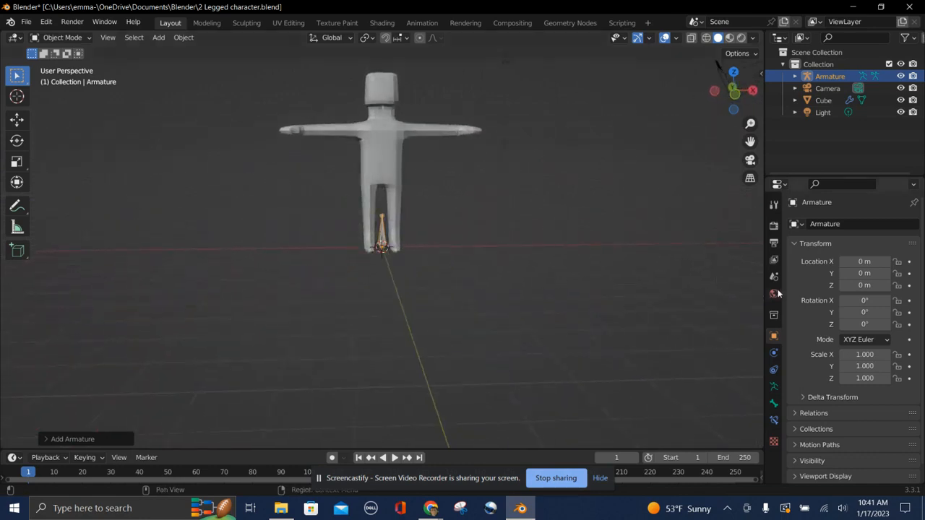
left_click(773, 389)
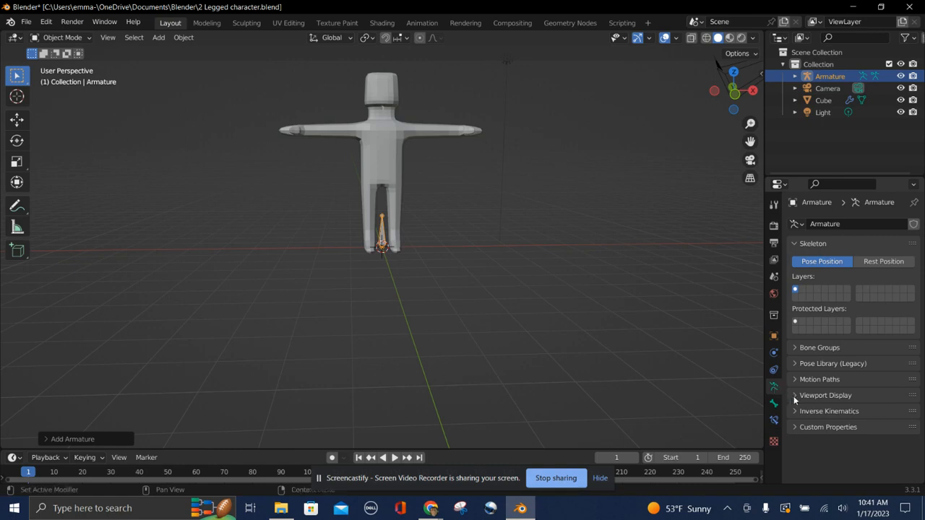
left_click(796, 396)
scroll(802, 435, "down", 1)
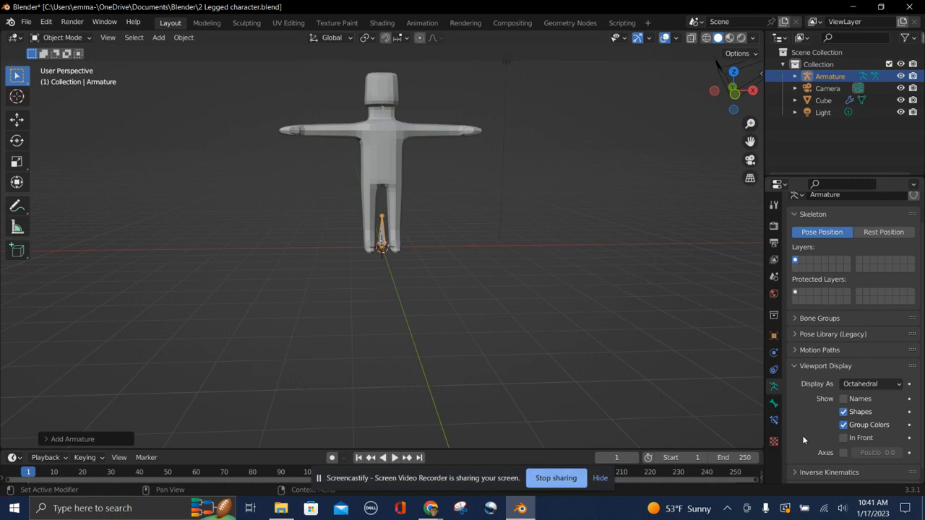
left_click(842, 438)
scroll(825, 436, "down", 1)
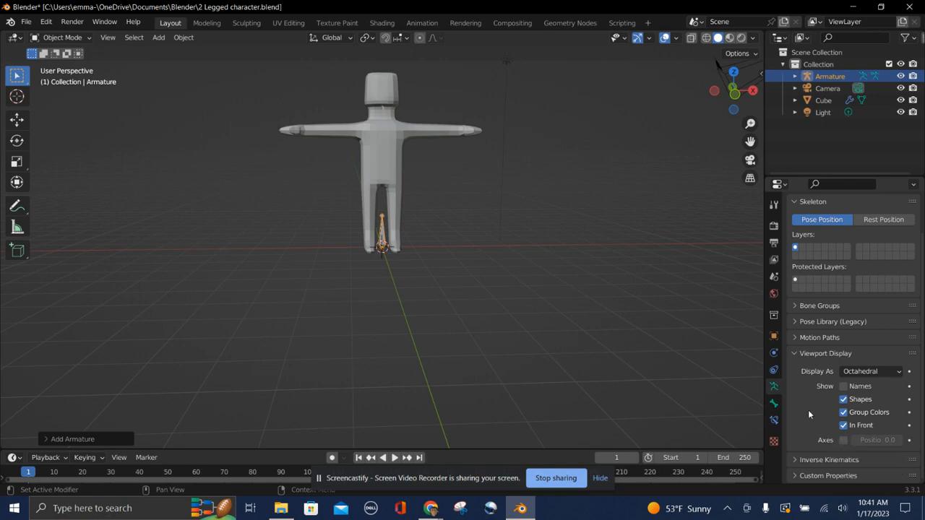
Step: Set the armature's object viewport display to Solid, trying Wire first
left_click(773, 337)
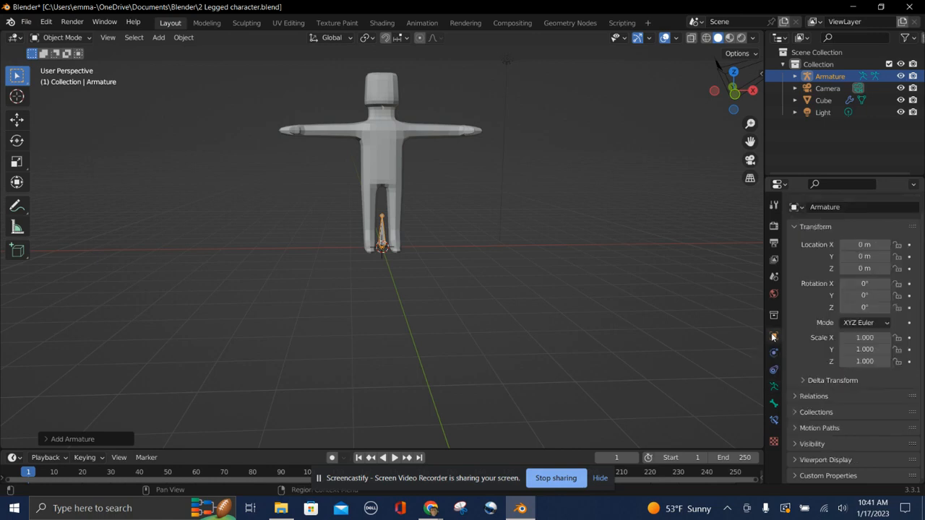
left_click(797, 457)
scroll(797, 457, "down", 2)
scroll(797, 458, "down", 1)
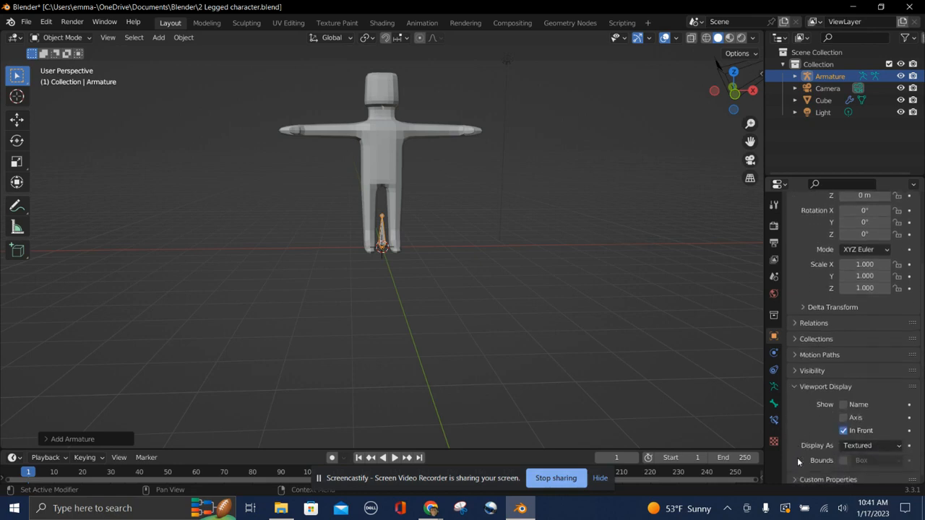
left_click(865, 441)
left_click(849, 415)
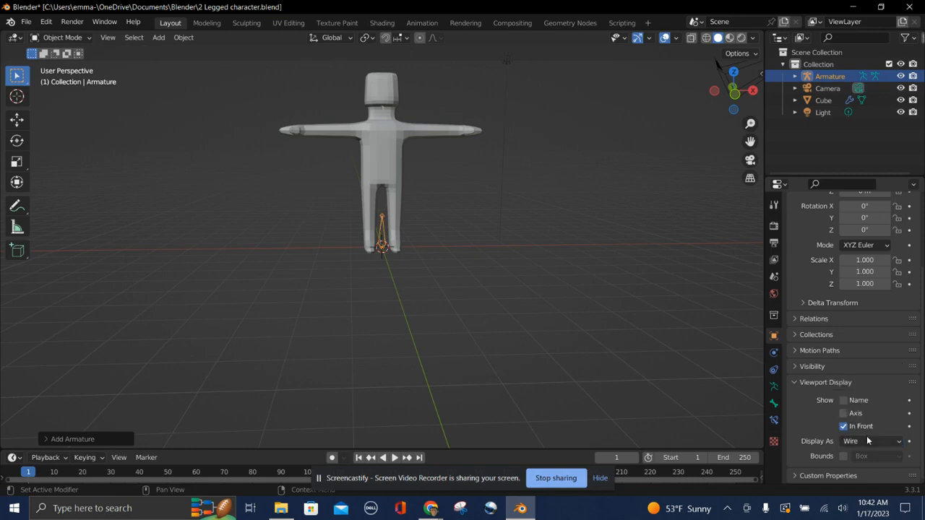
left_click(867, 441)
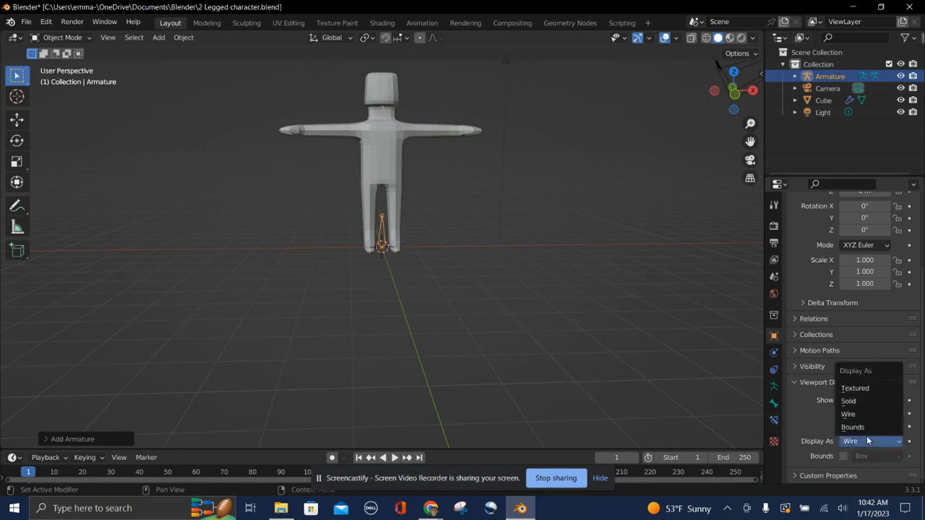
left_click(847, 401)
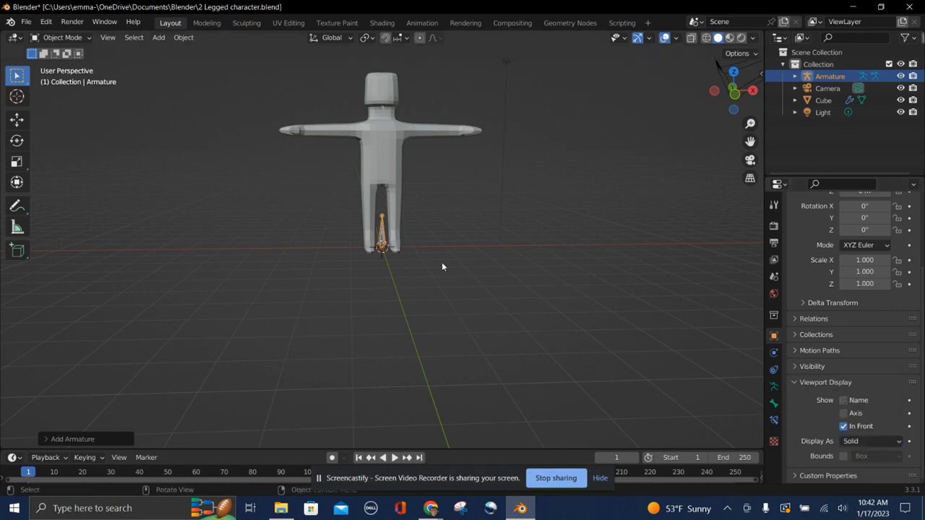
Step: Set the character mesh's viewport display to Wire
left_click(374, 147)
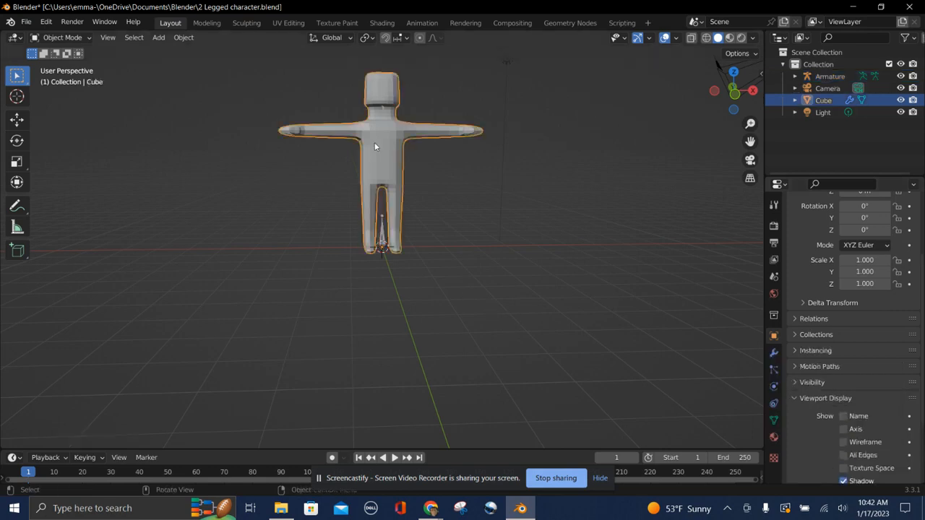
scroll(810, 434, "down", 3)
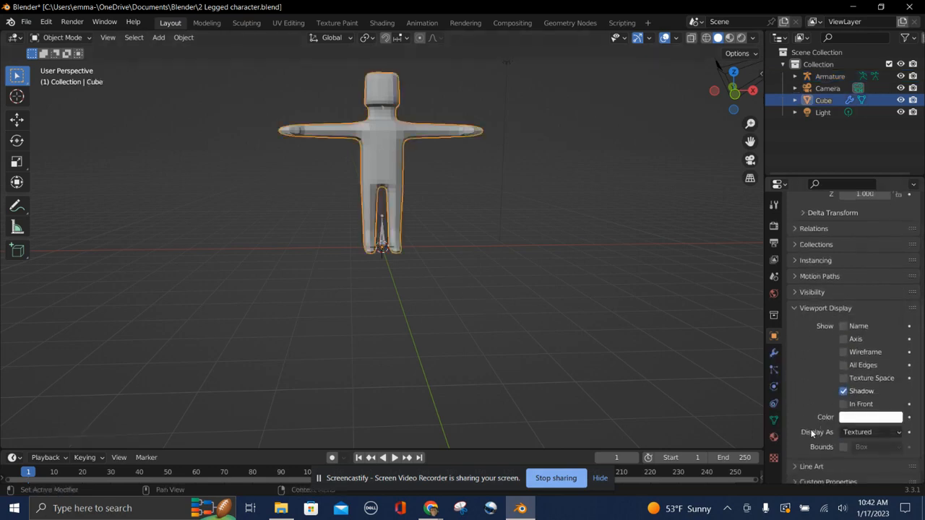
left_click(855, 432)
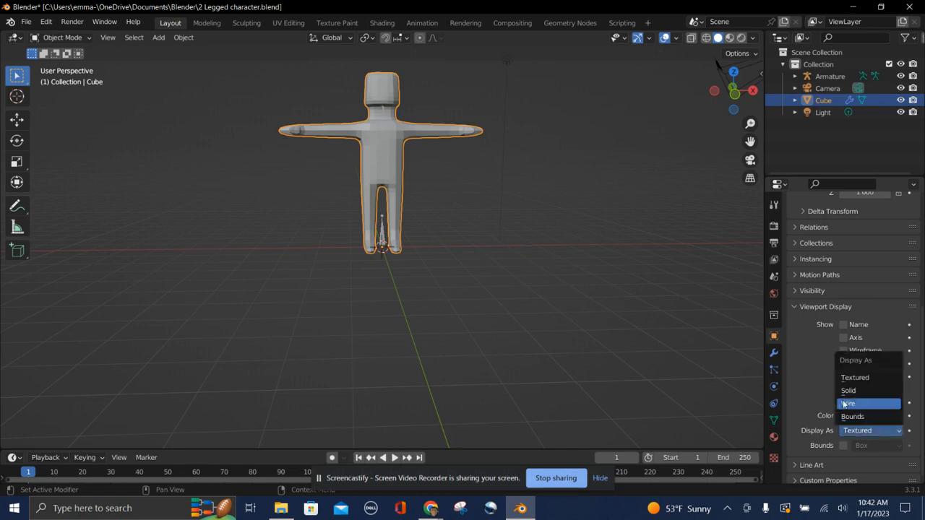
left_click(846, 404)
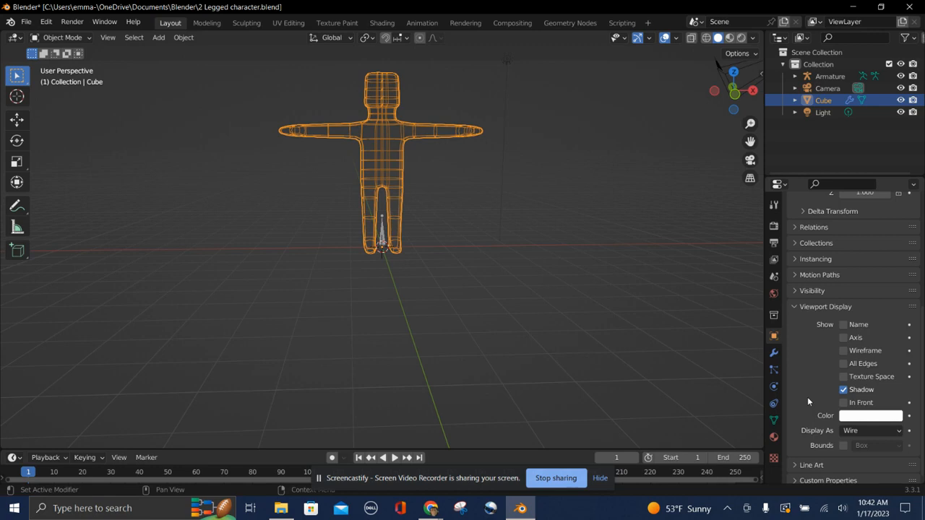
Step: Put the armature in Edit Mode and set the transform pivot point to Individual Origins
left_click(382, 238)
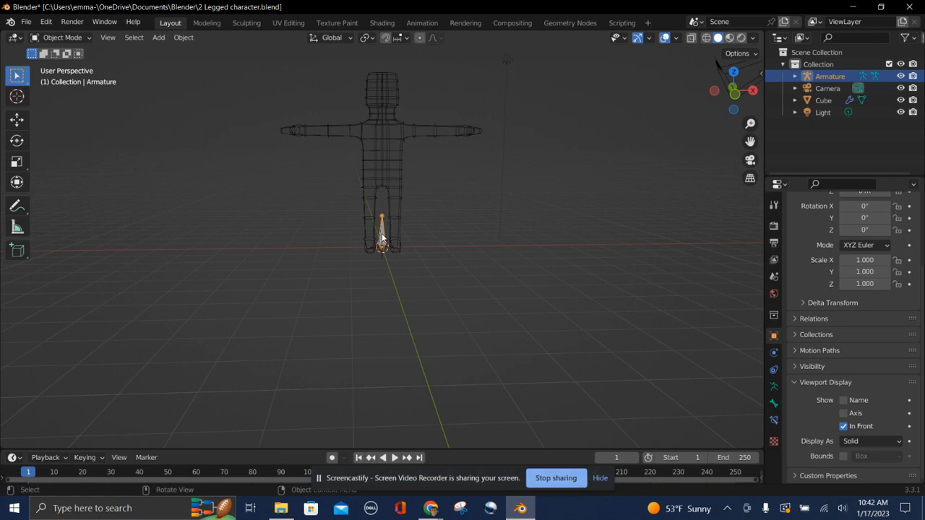
left_click(84, 40)
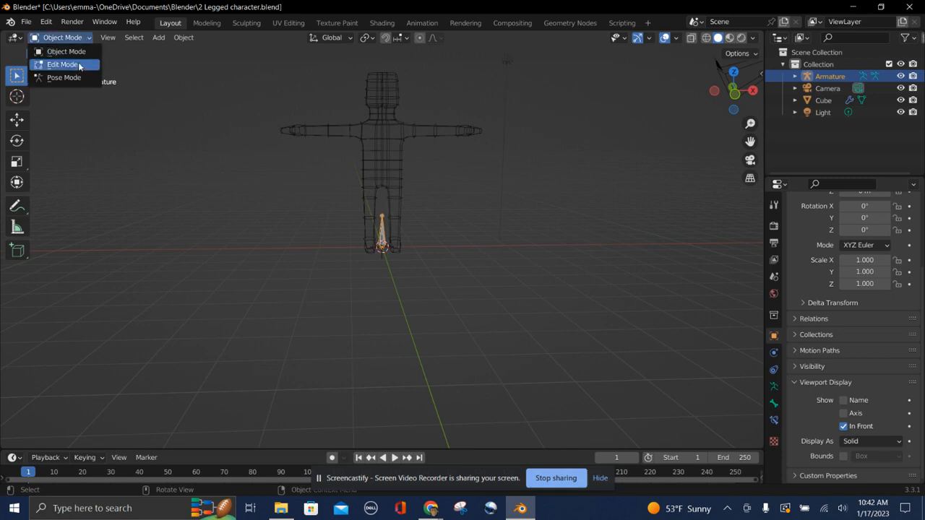
left_click(63, 64)
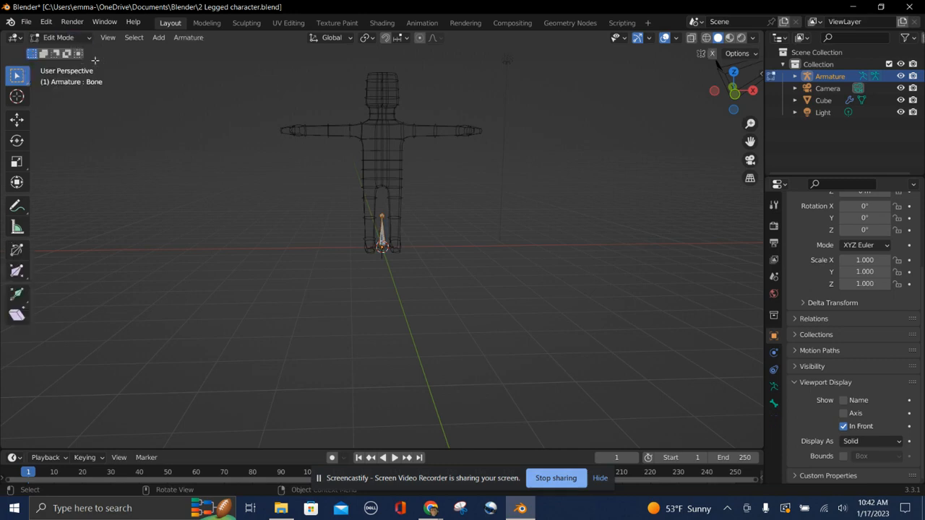
left_click(373, 40)
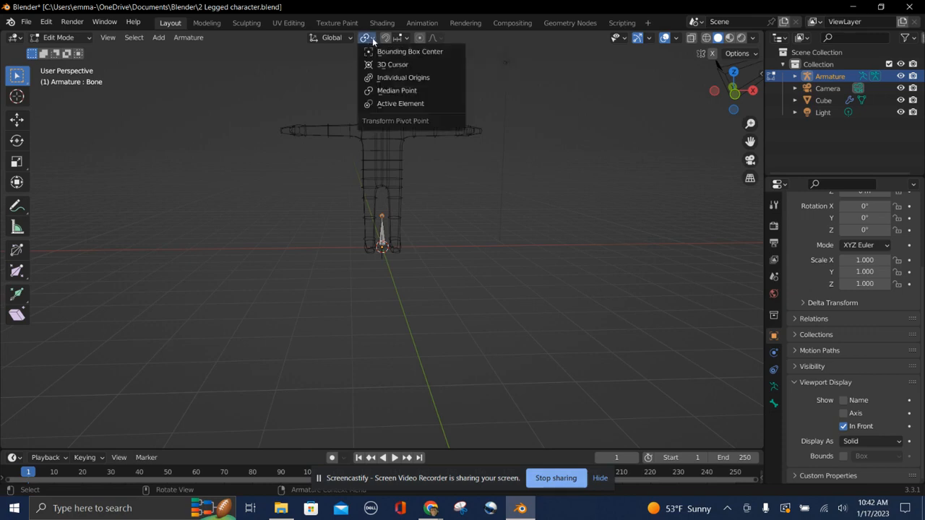
left_click(440, 80)
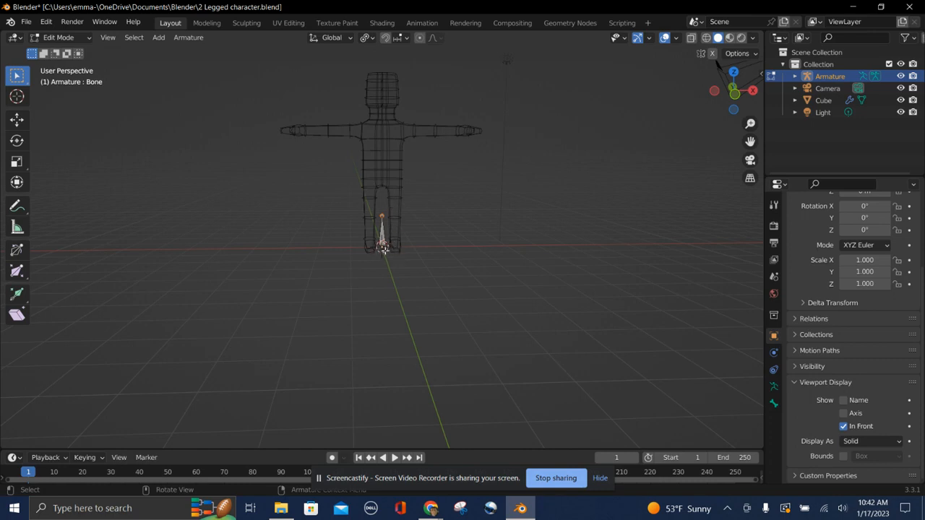
Step: Rotate the bone about 90° around the X axis with the Transform tool so it lies flat along positive Y behind the feet
middle_click_drag(384, 249, 295, 195)
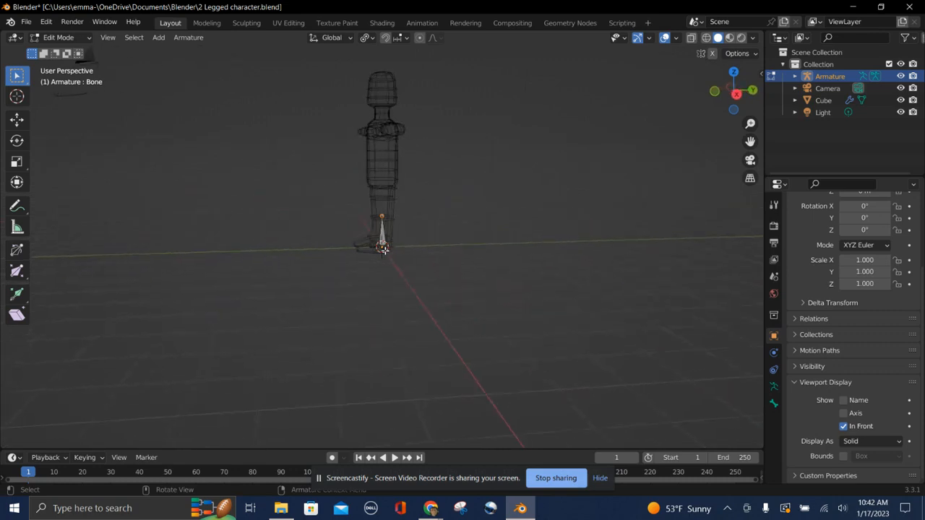
left_click(17, 182)
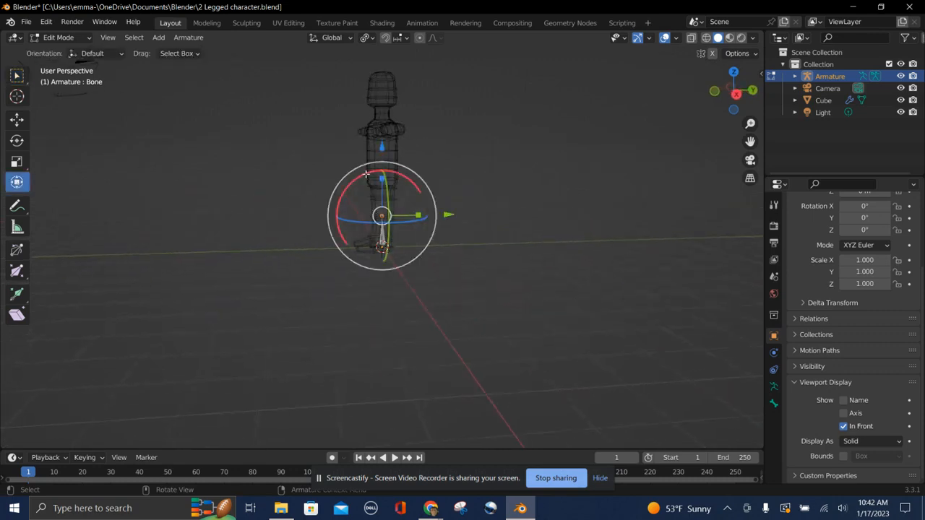
left_click_drag(380, 178, 474, 229)
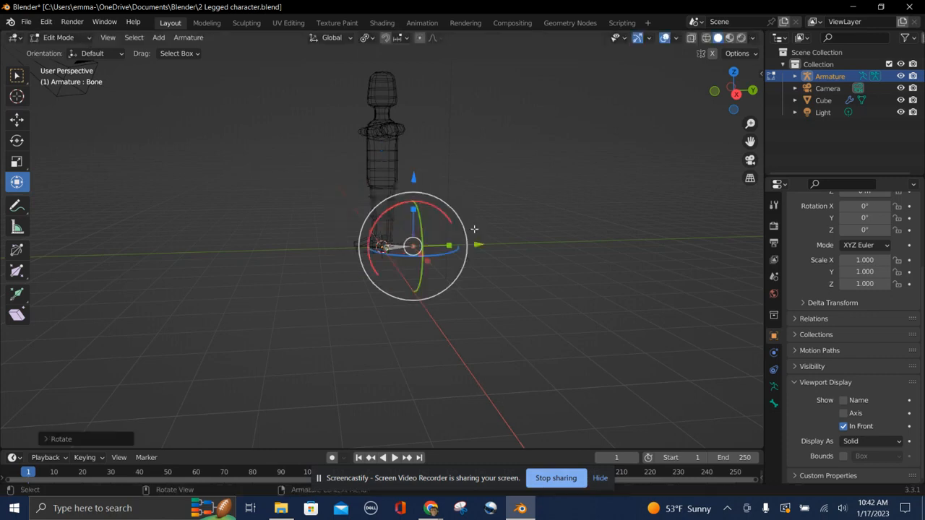
Step: Turn off Deform for the flat bone at the feet and rename it Root Bone
middle_click_drag(474, 303, 473, 302)
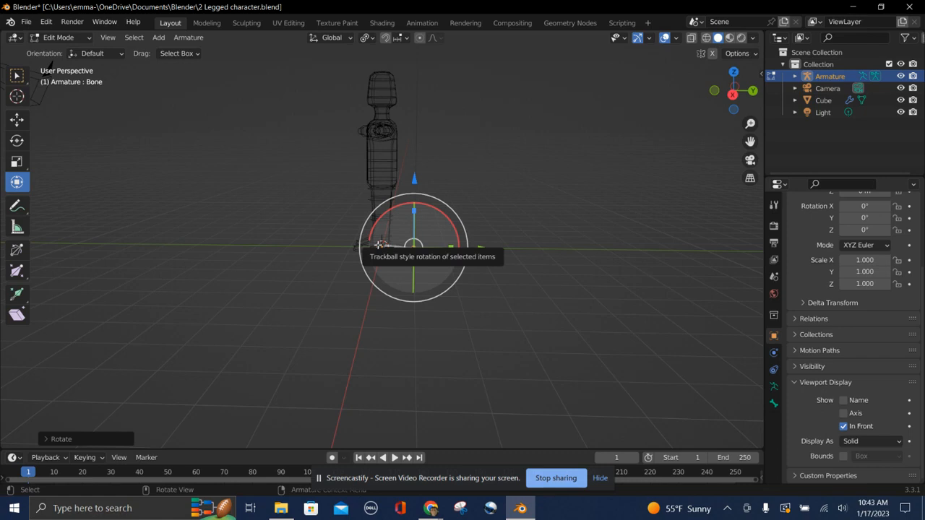
left_click(773, 405)
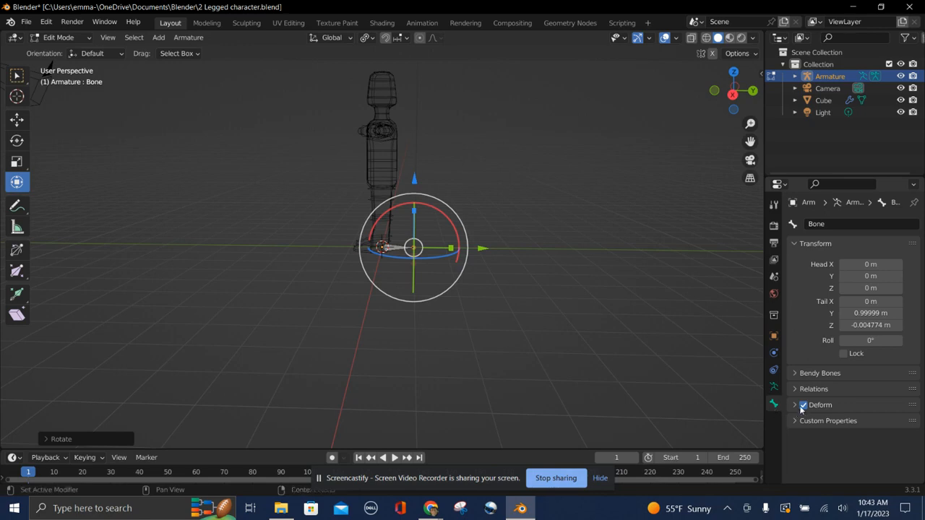
left_click(803, 405)
left_click(808, 223)
type("Root")
key("Return")
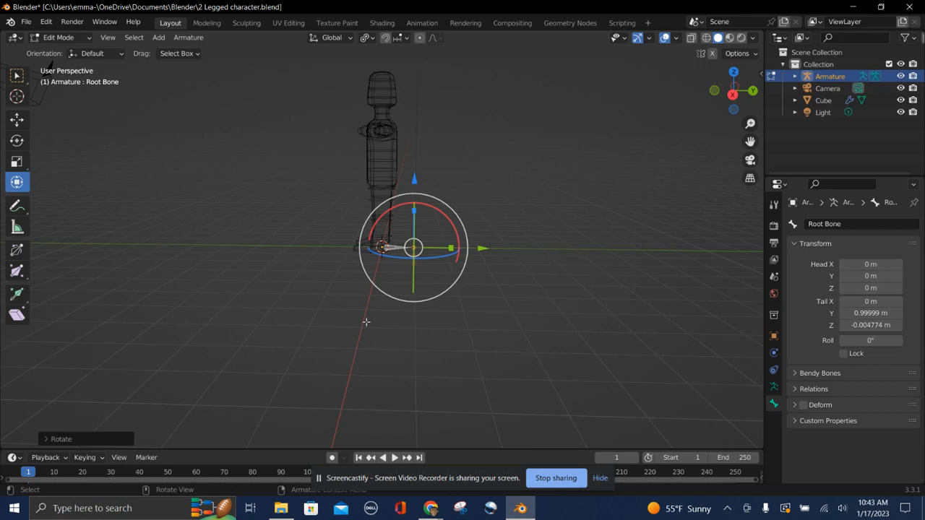
Step: Duplicate the root bone and move the copy up along global Z by about 2.66 m into the torso
middle_click_drag(315, 310, 318, 309)
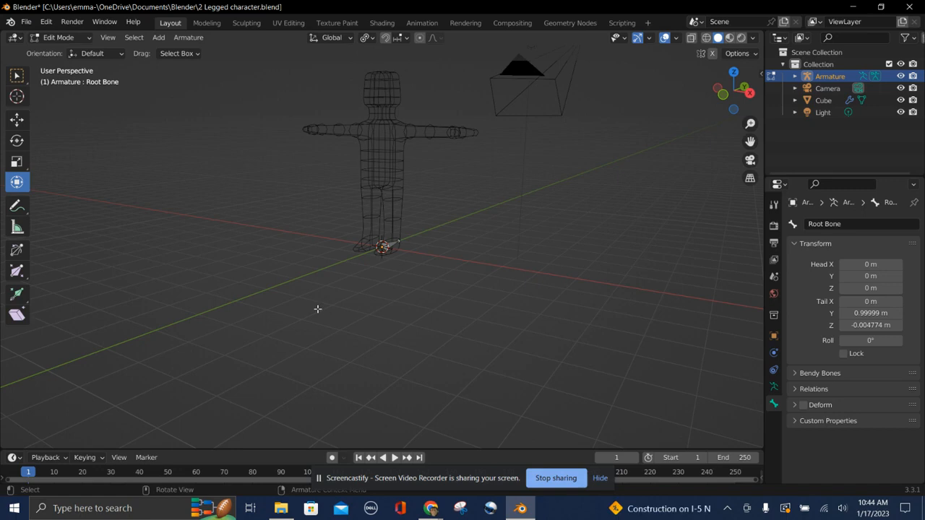
middle_click_drag(405, 253, 399, 248)
left_click(396, 244)
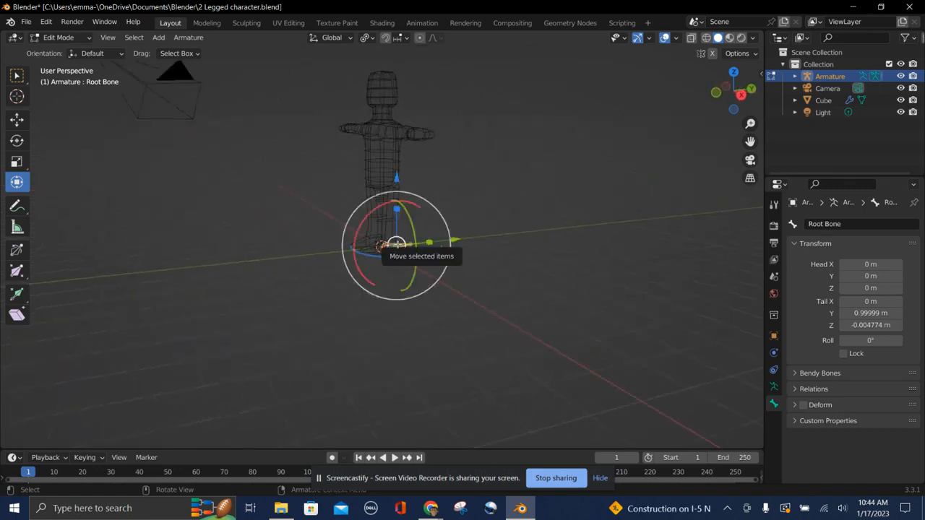
key("shift+d")
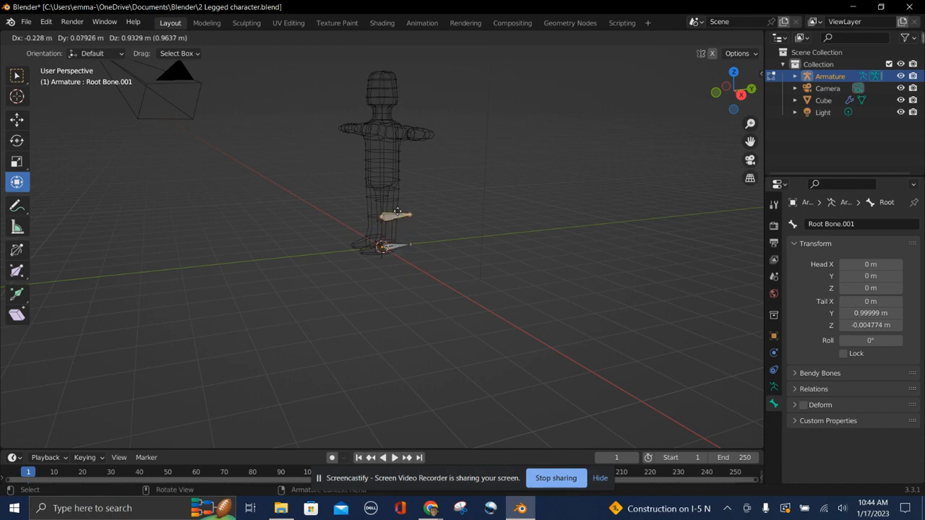
key("z")
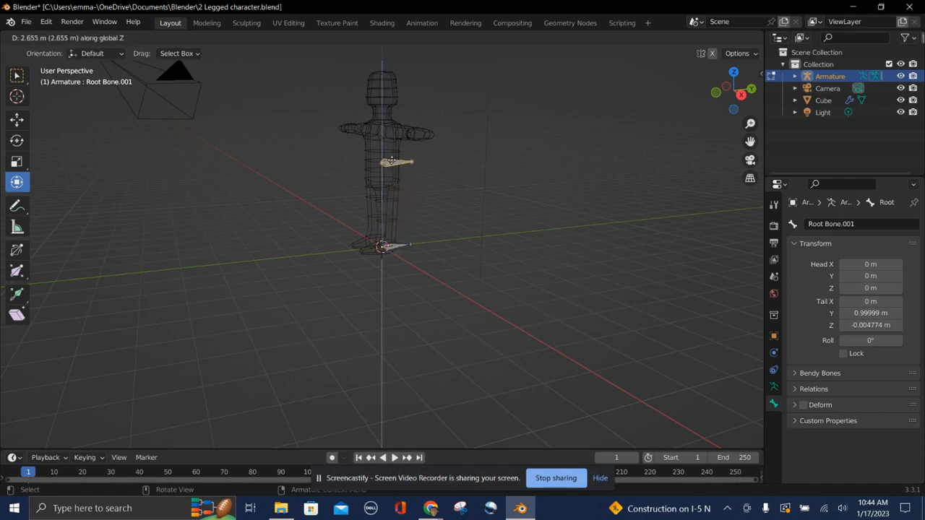
left_click(392, 160)
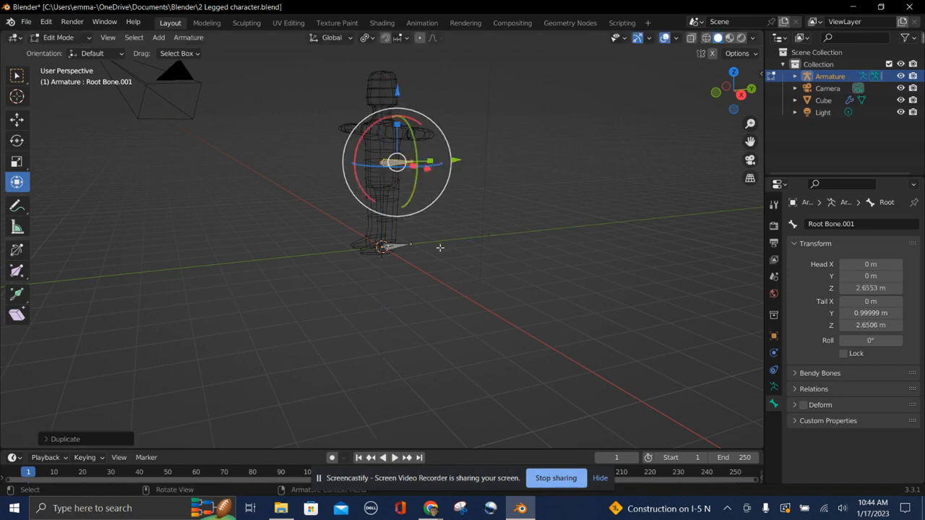
Step: Lower the duplicated torso bone along global Z by about 0.22 m to the character's waist
scroll(440, 248, "right", 5)
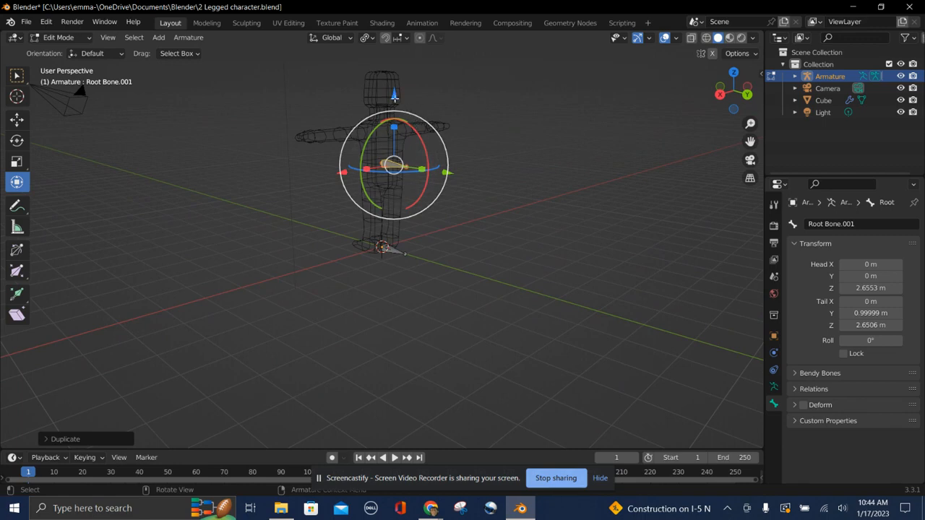
left_click_drag(393, 96, 393, 104)
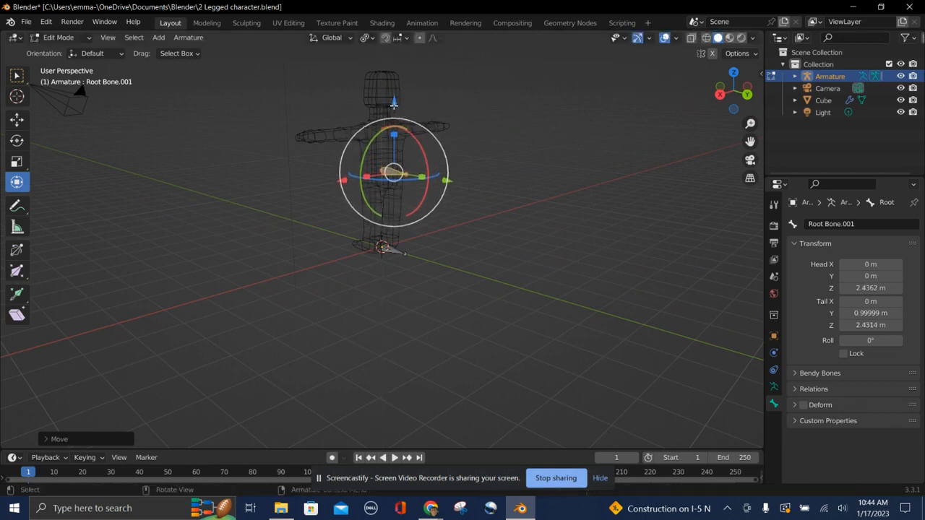
left_click(395, 108)
scroll(459, 294, "left", 6)
scroll(459, 294, "right", 4)
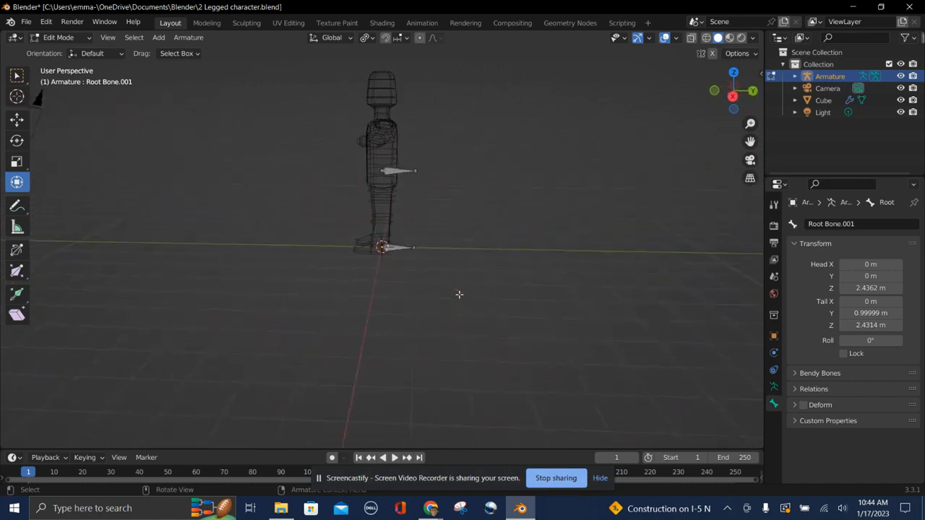
scroll(459, 294, "left", 3)
scroll(459, 294, "right", 1)
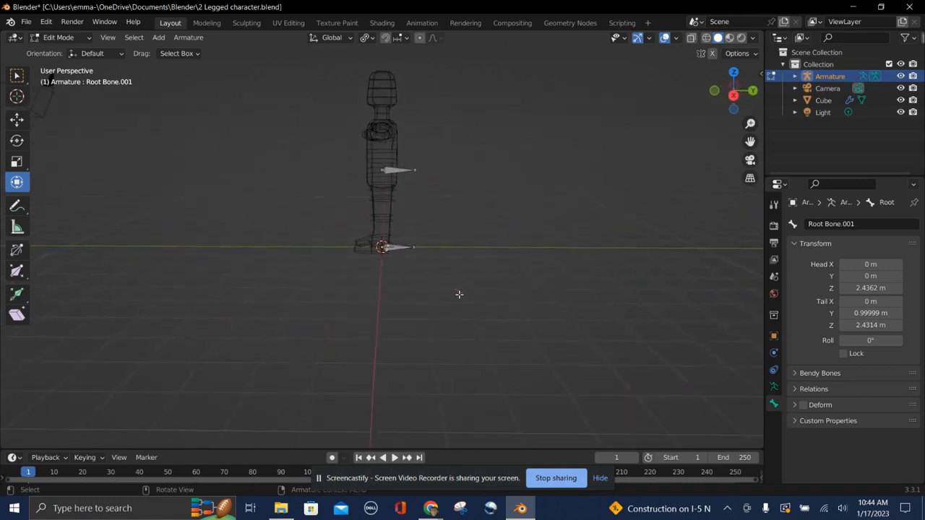
Step: Rename the duplicated bone at the character's waist as Waist Bone
left_click(403, 169)
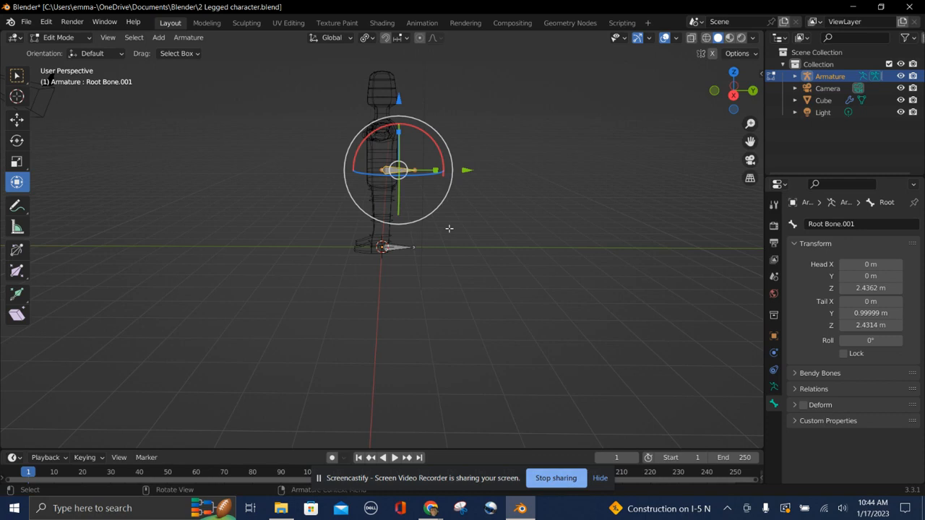
left_click(875, 225)
left_click_drag(875, 224, 775, 235)
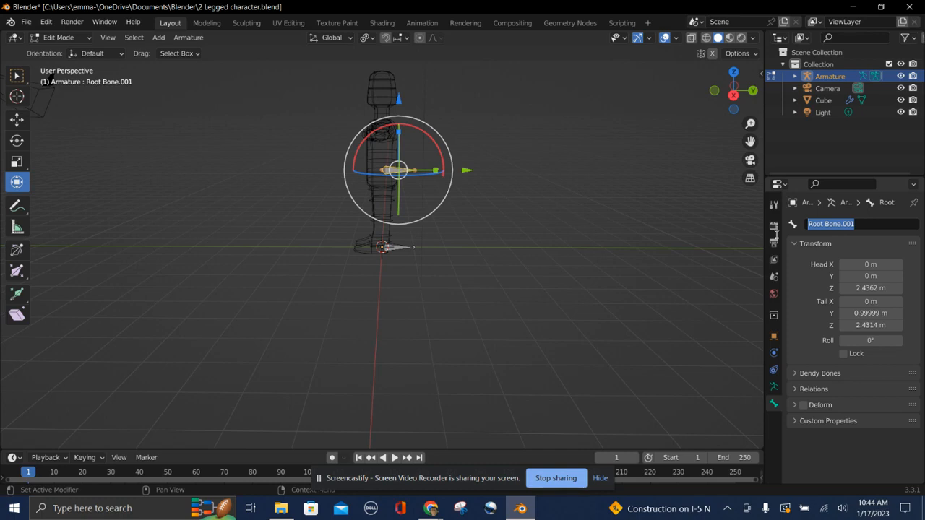
type("Wa")
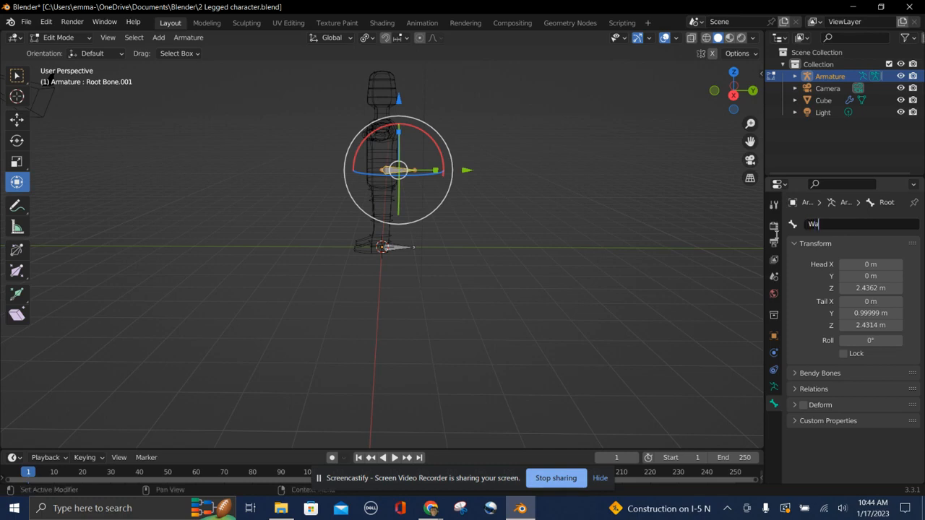
type("ist Bone")
key("Return")
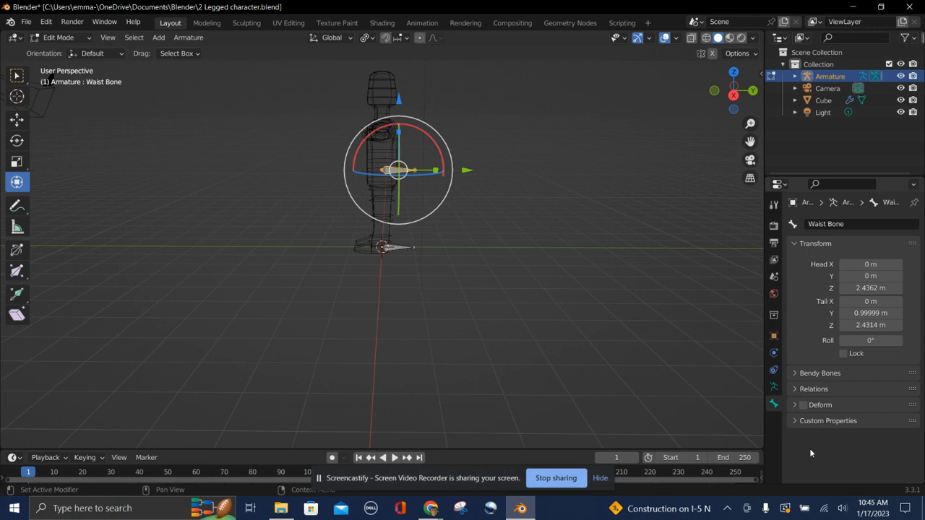
Step: Extrude a new bone from the waist bone's head straight down along global Z by about 0.72 m
middle_click_drag(721, 442, 680, 436)
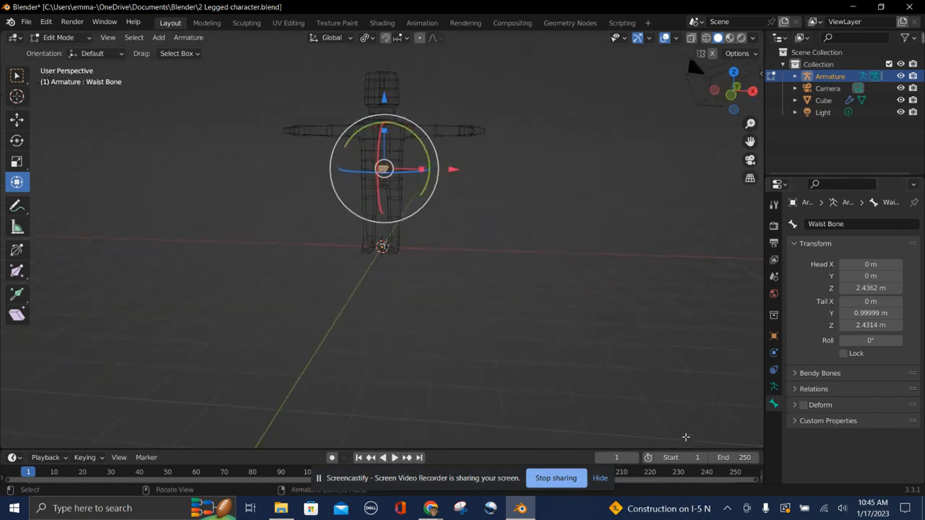
middle_click_drag(444, 219, 375, 162)
left_click(383, 172)
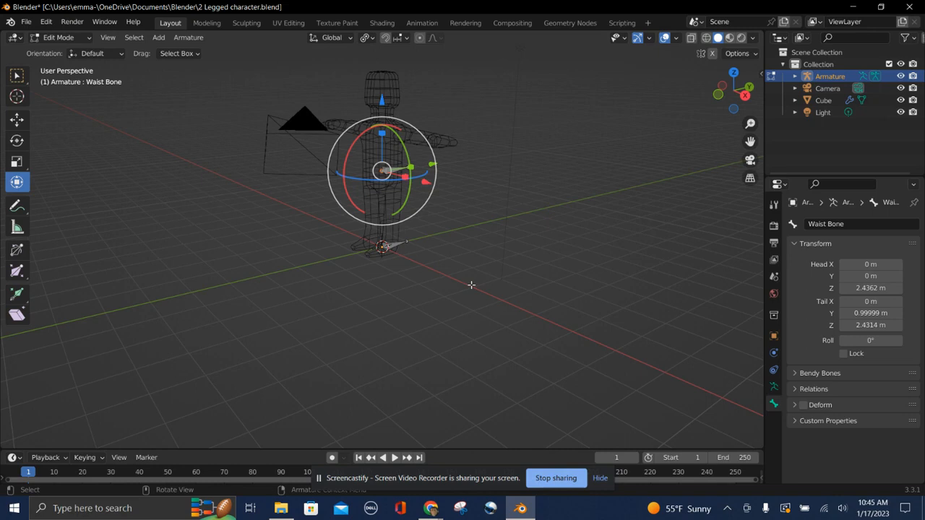
key("e")
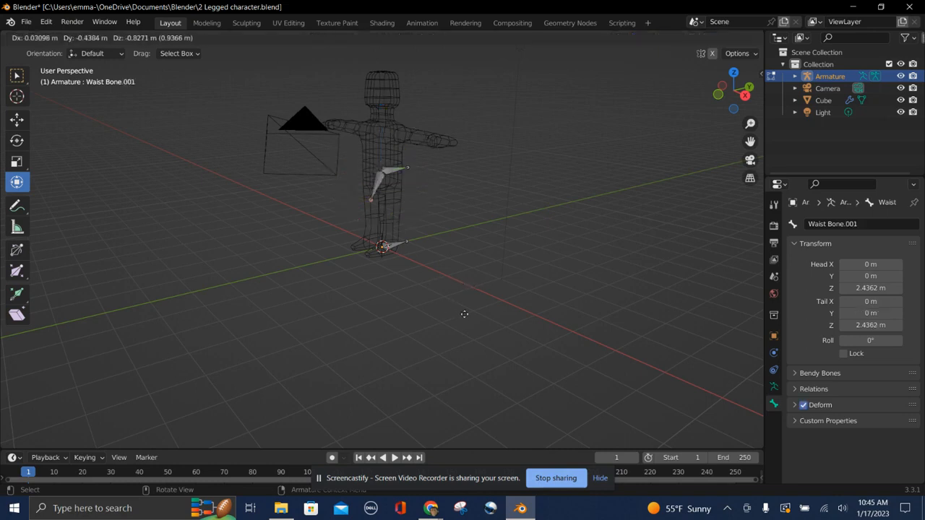
key("z")
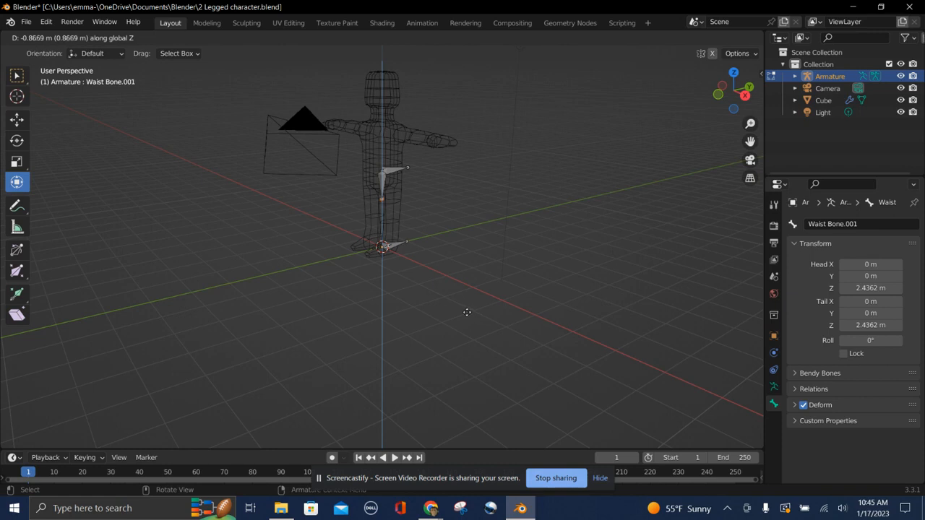
left_click(466, 308)
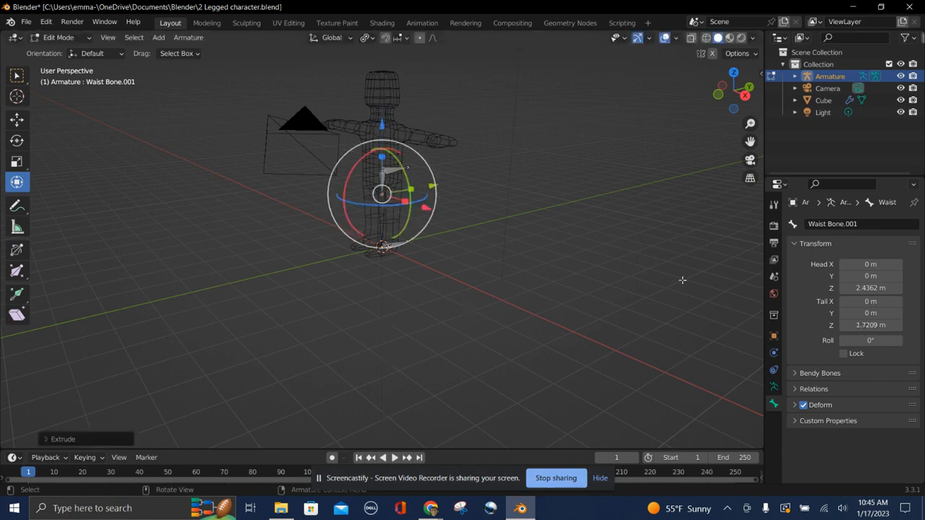
Step: Raise the lower tip of the downward bone along global Z by about 0.07 m to fit the hips
scroll(660, 206, "left", 10)
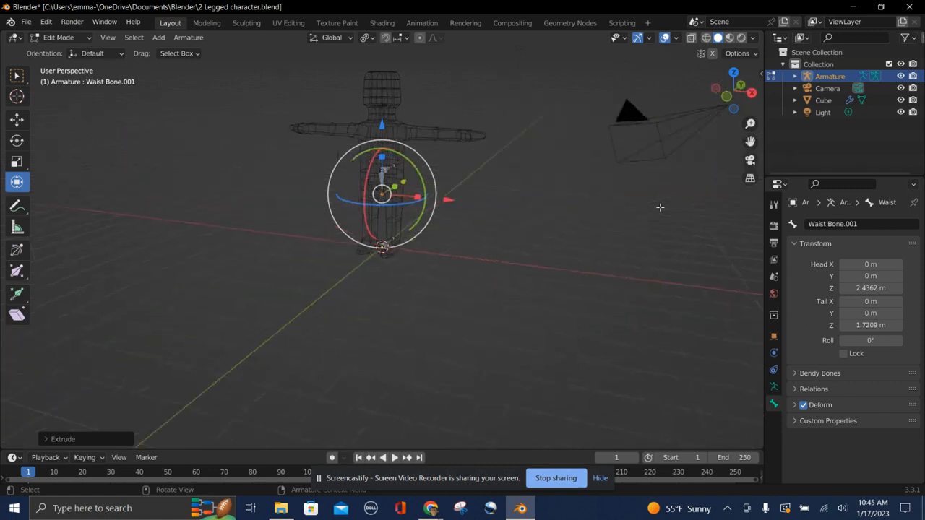
scroll(660, 206, "right", 2)
scroll(660, 207, "right", 5)
scroll(661, 207, "left", 5)
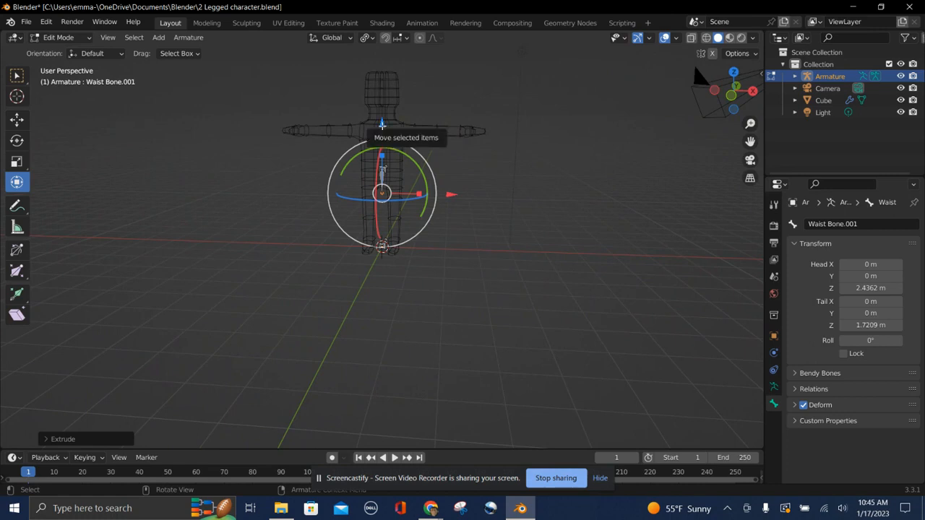
left_click_drag(381, 125, 381, 121)
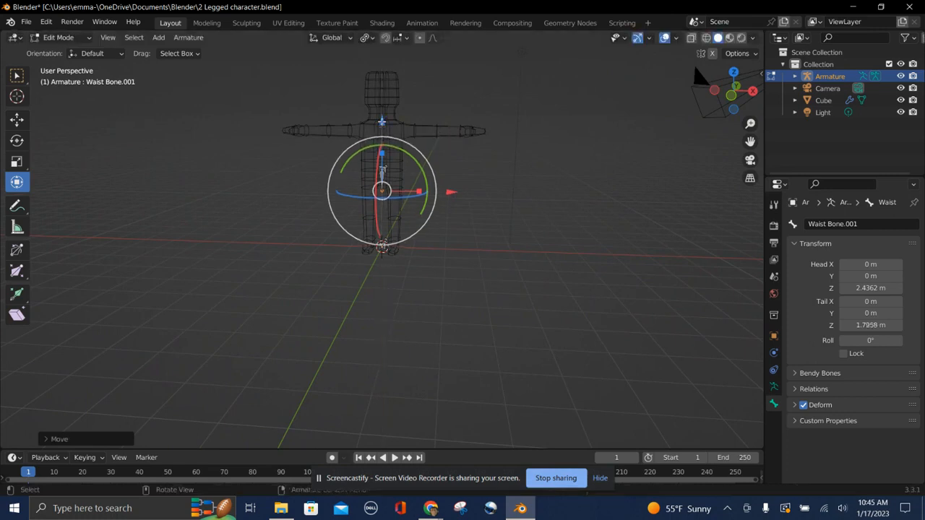
left_click(487, 277)
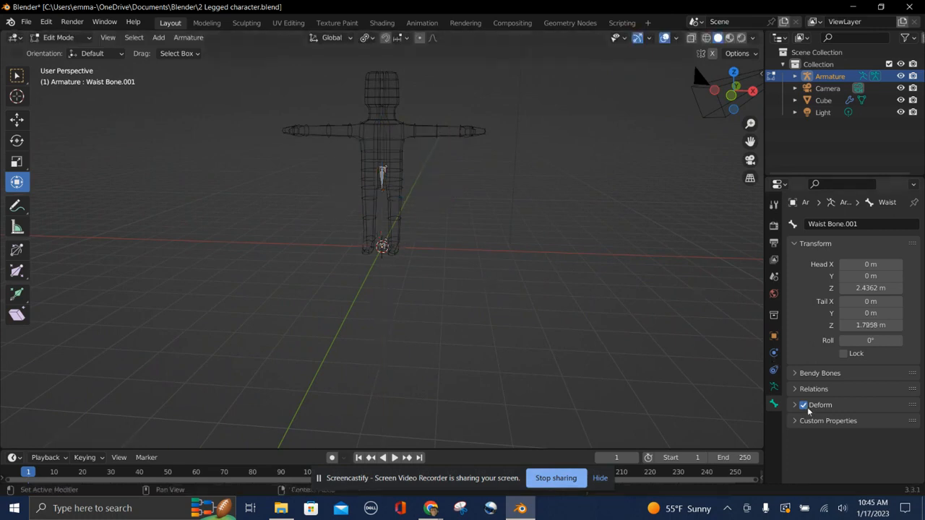
Step: Rename the downward bone below the waist as Hip Bone
left_click(878, 224)
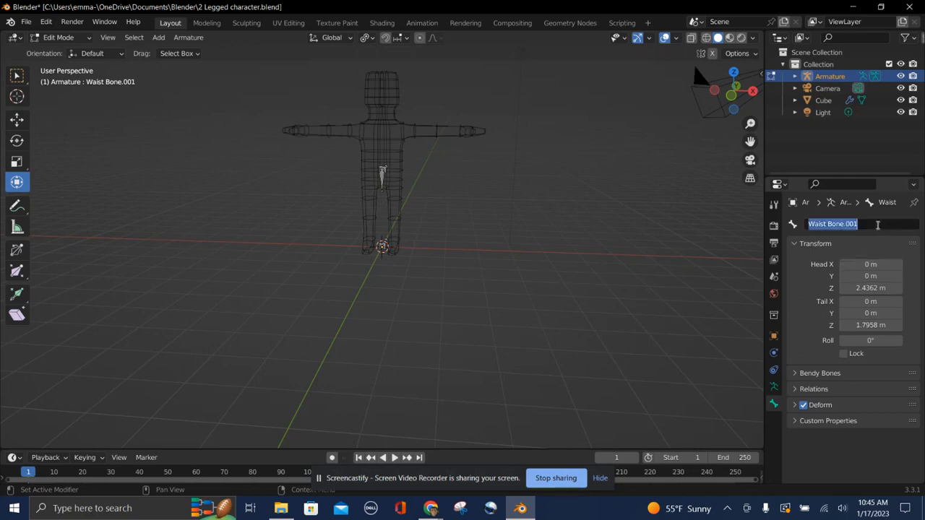
type("H")
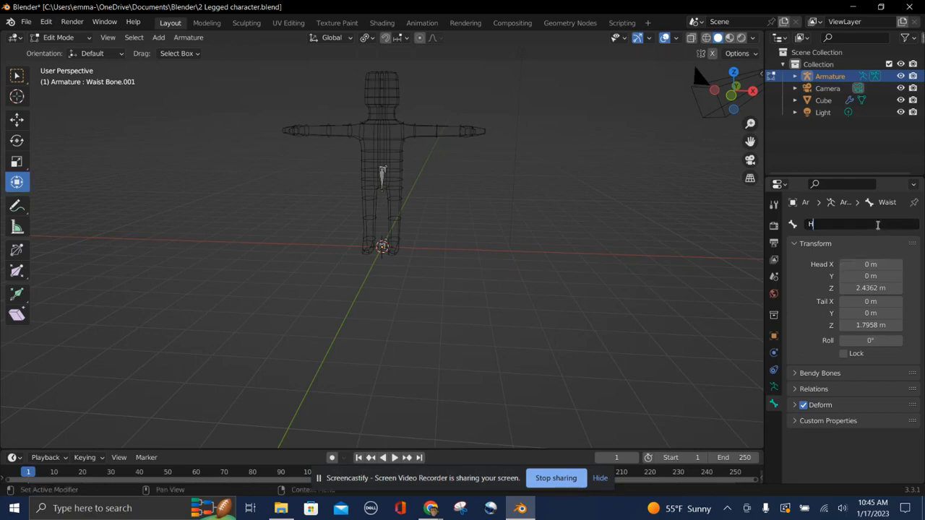
type("io Bone")
key("Left")
key("Left")
key("Left")
key("Left")
key("Left")
key("BackSpace")
type("p")
left_click(382, 167)
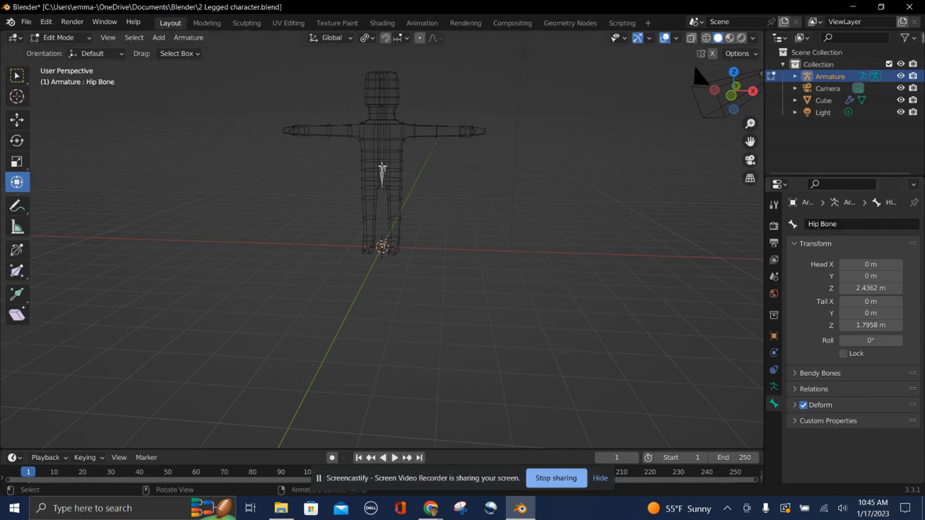
Step: Extrude a bone from the waist bone's head straight up along global Z by about 1.49 m through the torso
middle_click_drag(231, 207, 231, 208)
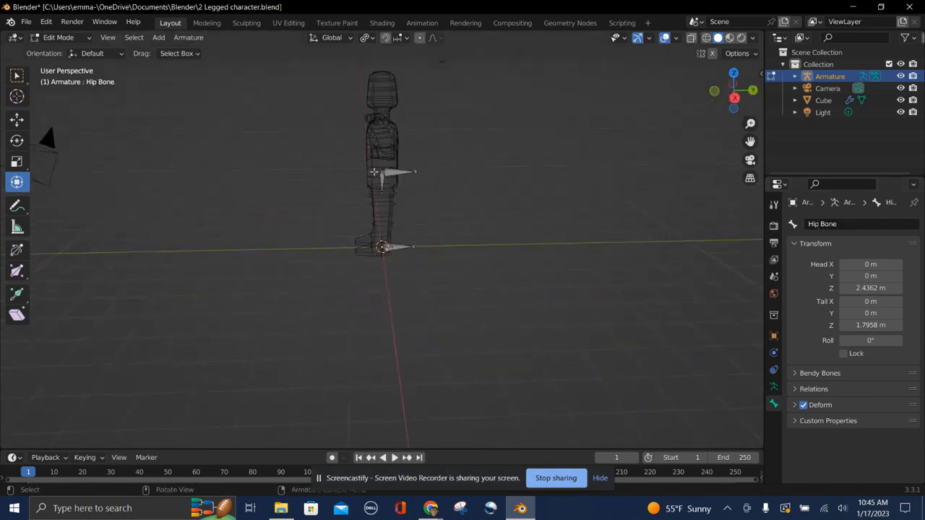
left_click(382, 174)
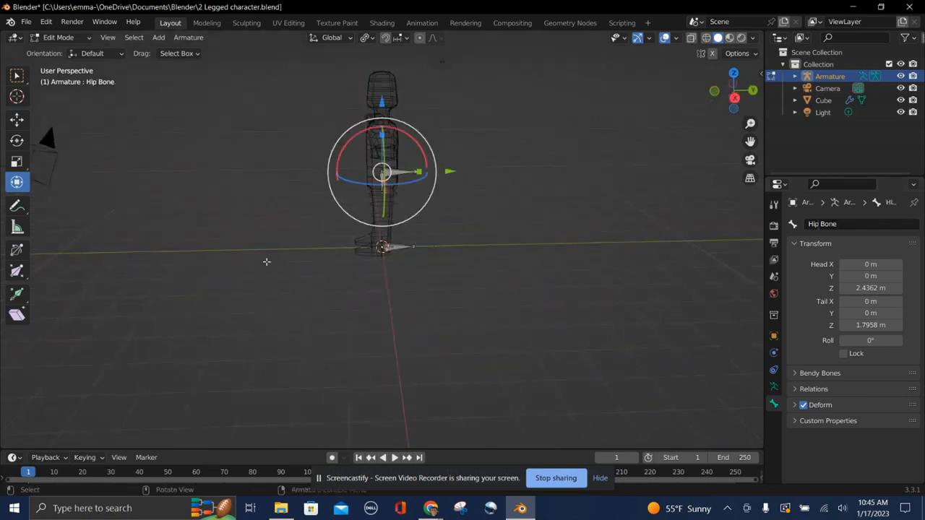
middle_click_drag(294, 266, 294, 267)
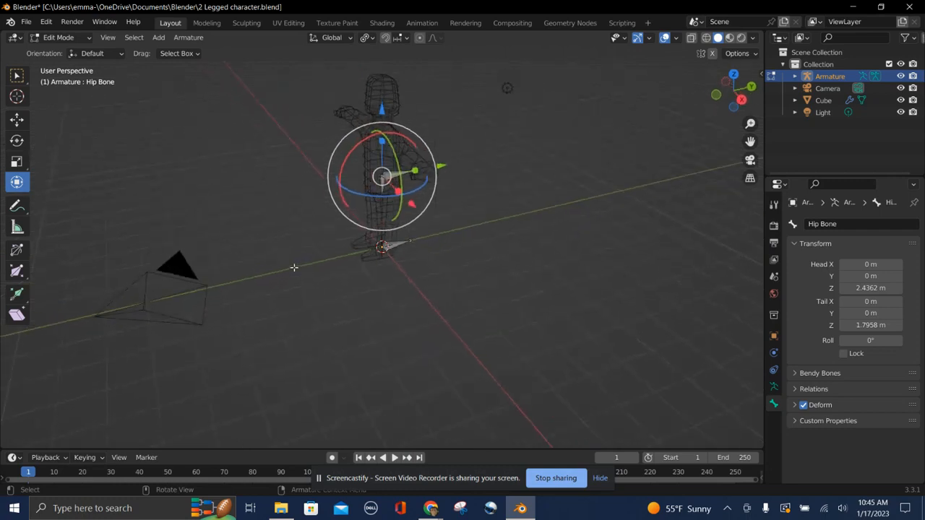
left_click(382, 177)
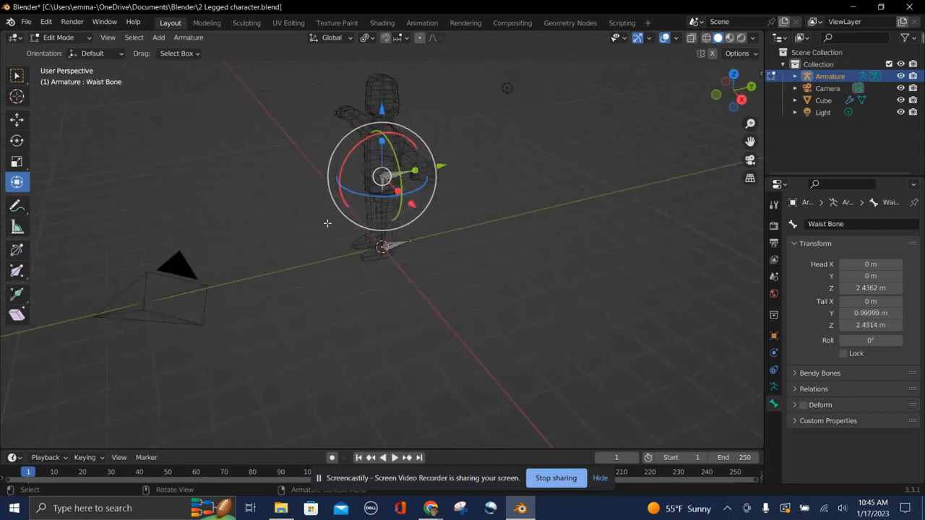
key("e")
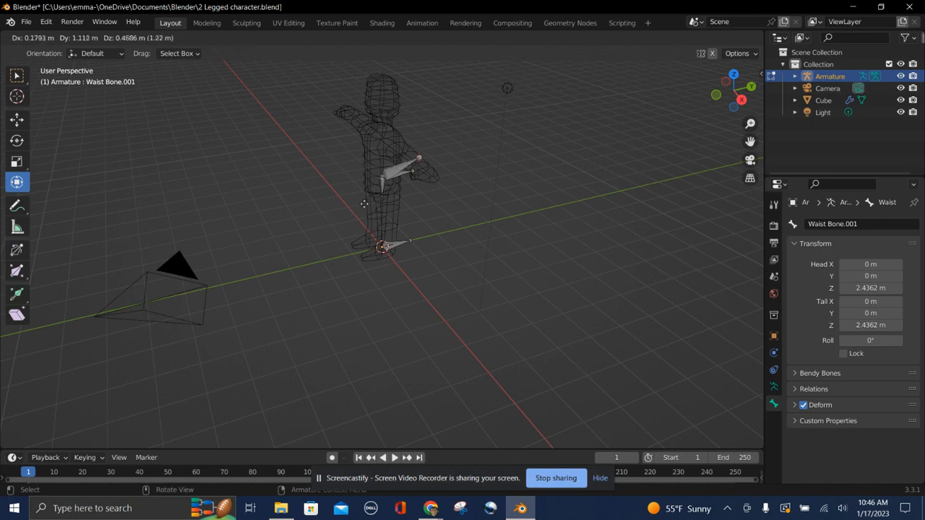
key("z")
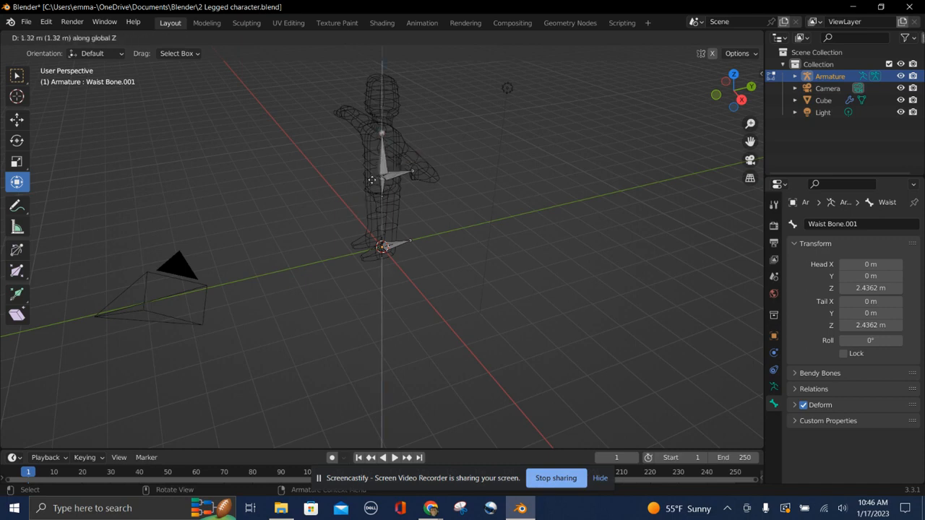
left_click(367, 174)
Step: Lower the upper tip of the torso bone along global Z by about 0.06 m
middle_click_drag(367, 174, 384, 145)
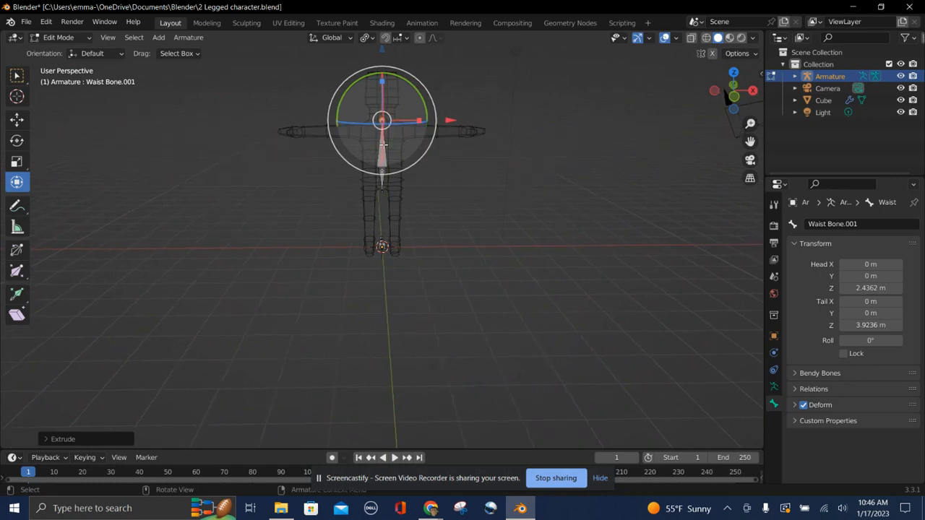
middle_click_drag(281, 250, 281, 250)
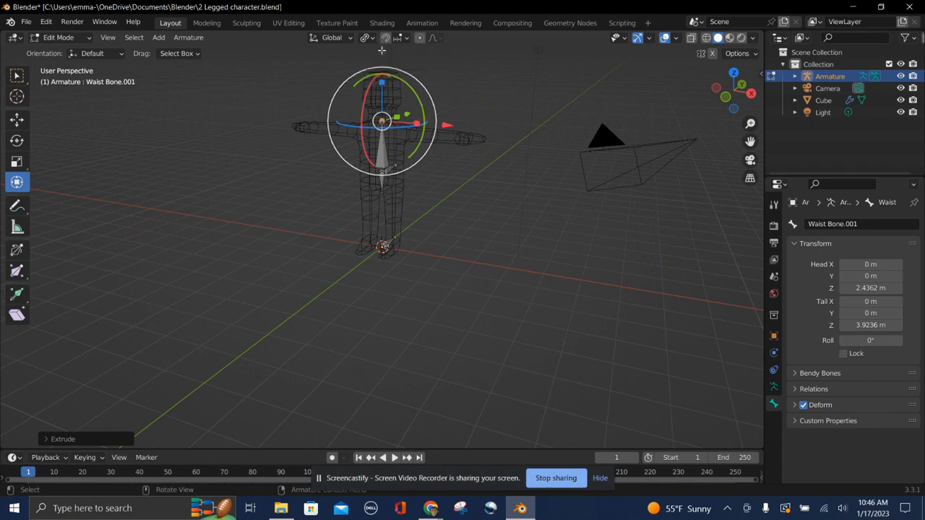
key("g")
key("z")
left_click(382, 53)
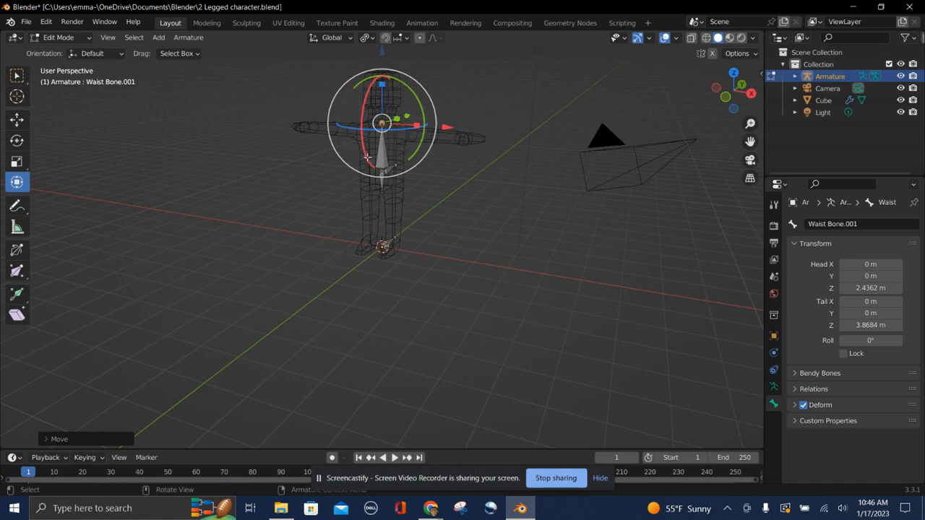
Step: Subdivide the upright torso bone into two equal bones
left_click(381, 155)
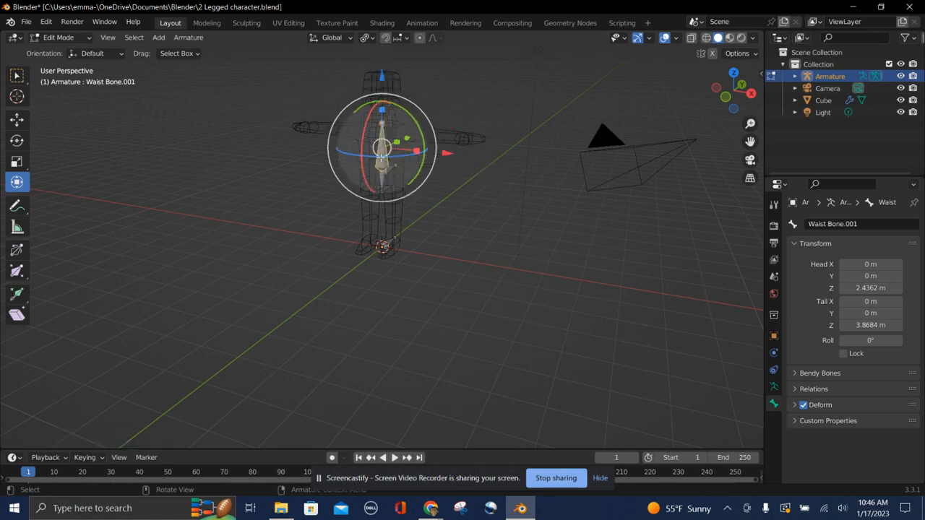
right_click(381, 156)
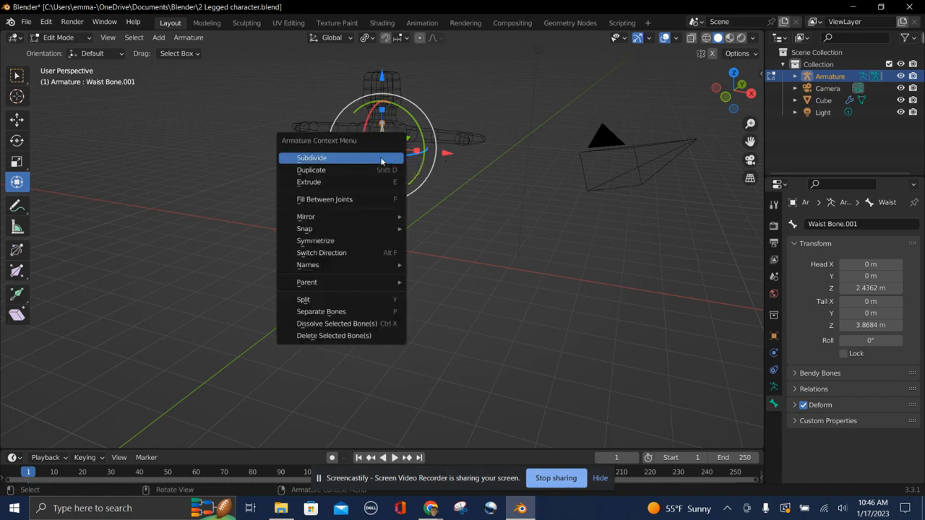
left_click(380, 158)
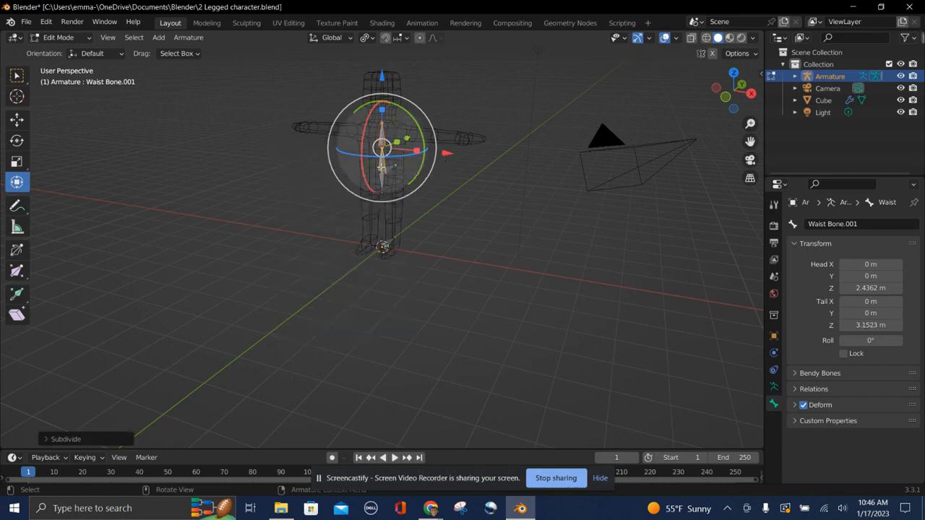
Step: Rename the lower of the two torso bones as Lower Body Bone
left_click(383, 165)
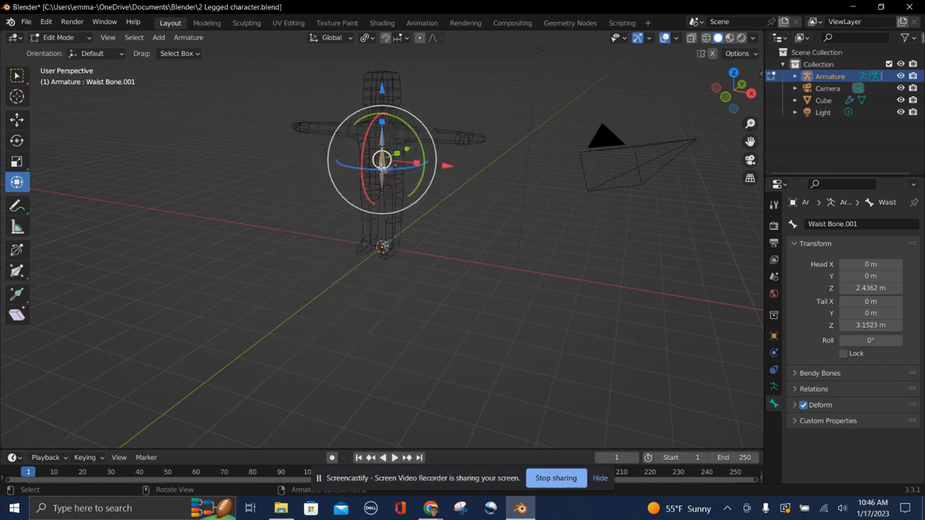
left_click(869, 224)
type("Lower")
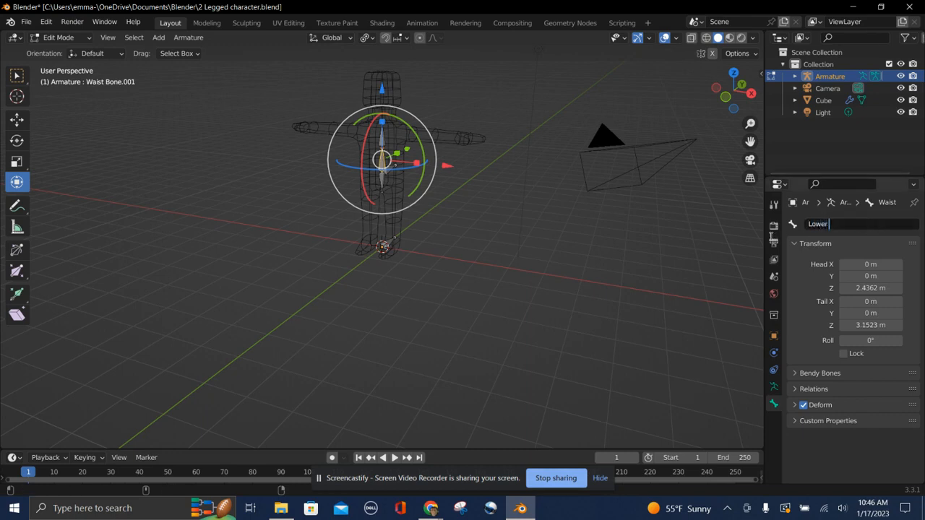
type(" Body")
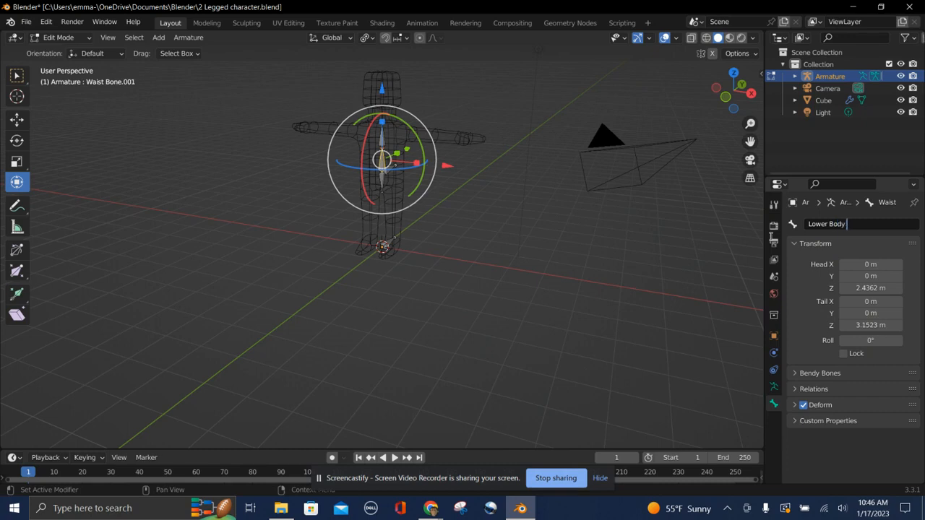
type(" Bone")
key("Return")
Step: Rename the upper of the two torso bones as Upper Body Bone
left_click(381, 141)
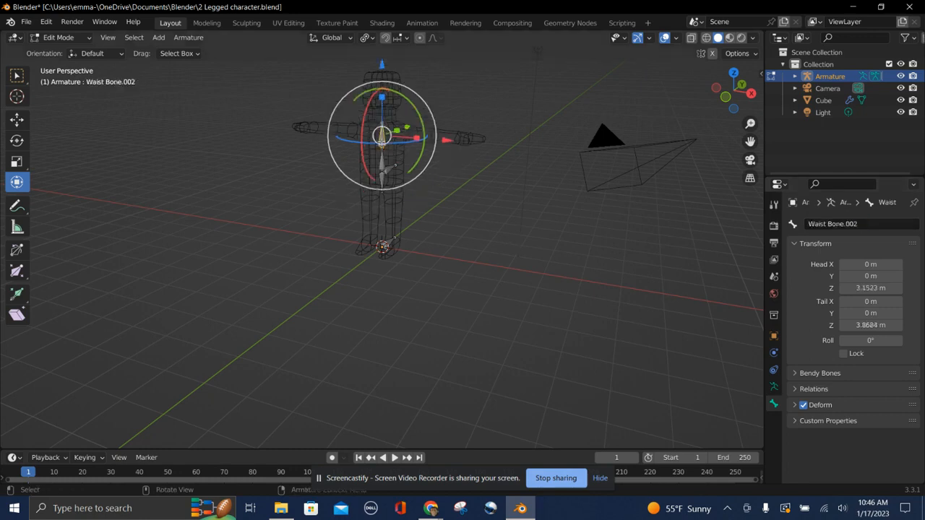
left_click(869, 224)
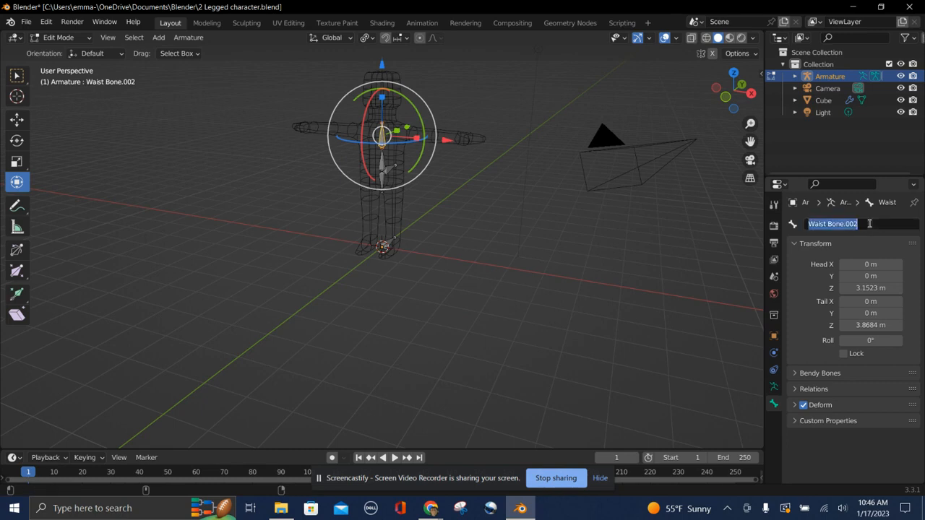
type("Upper")
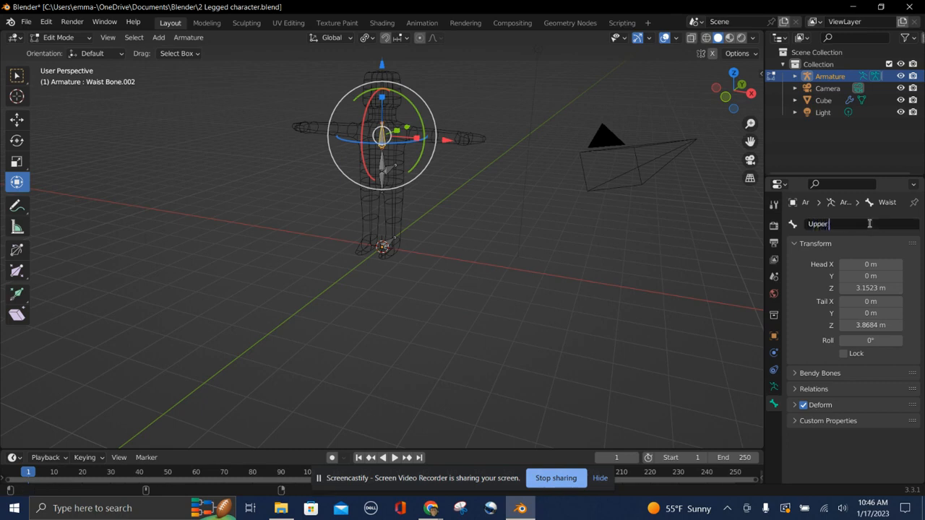
type(" Body Bone")
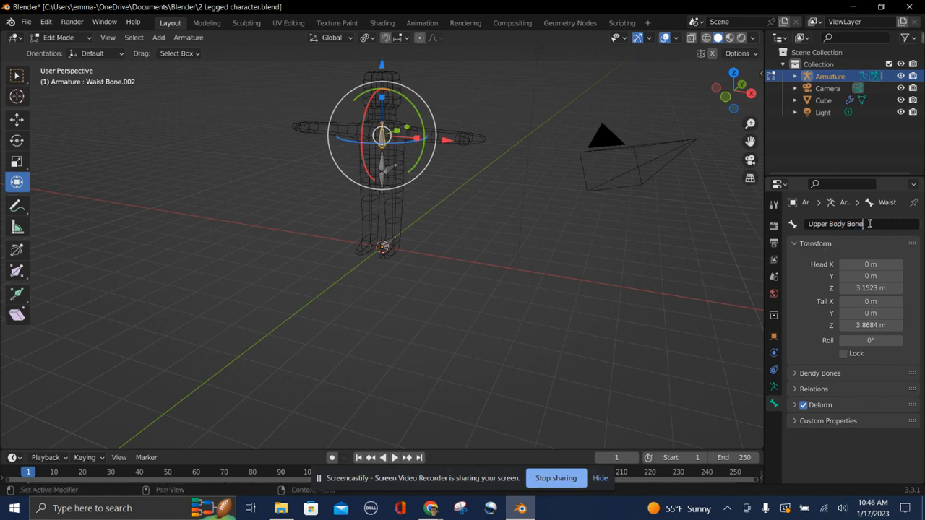
key("Return")
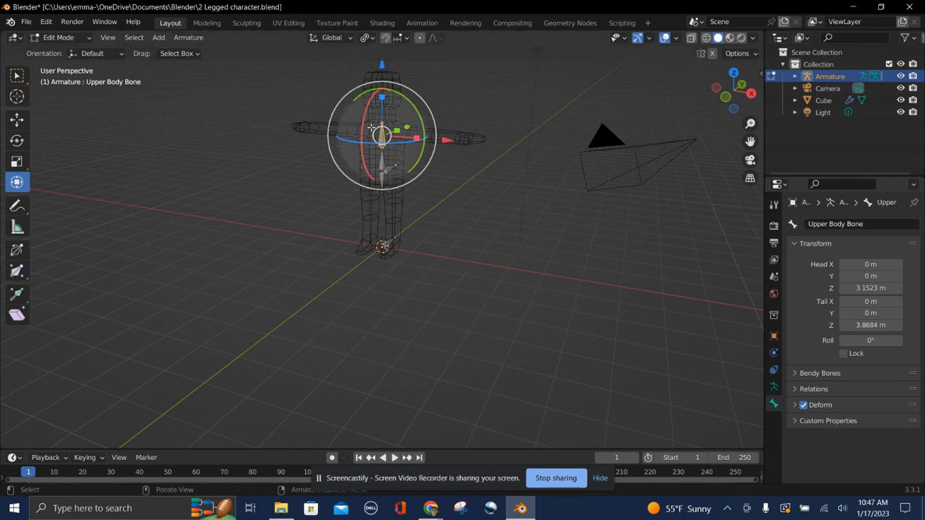
Step: Extrude a neck bone from the Upper Body Bone's upper tip along global Z by about 0.4 m
scroll(380, 125, "left", 5)
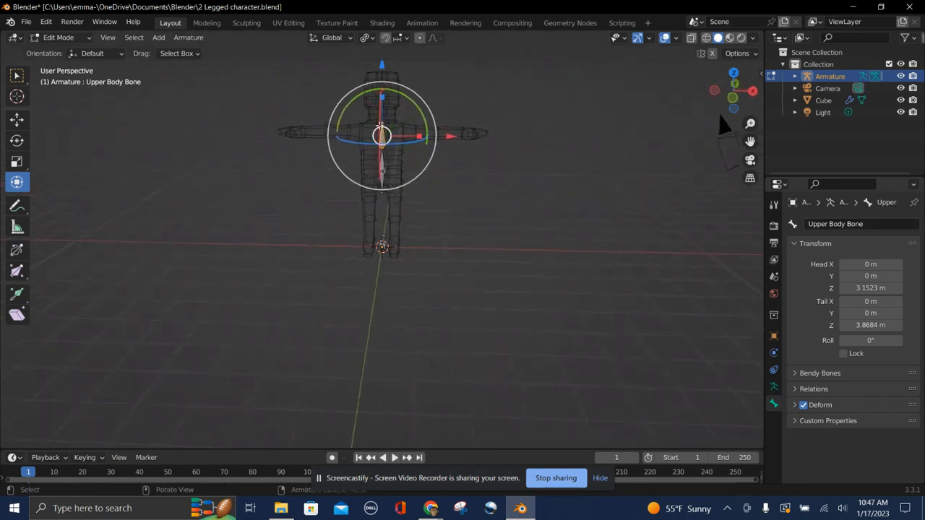
left_click(380, 125)
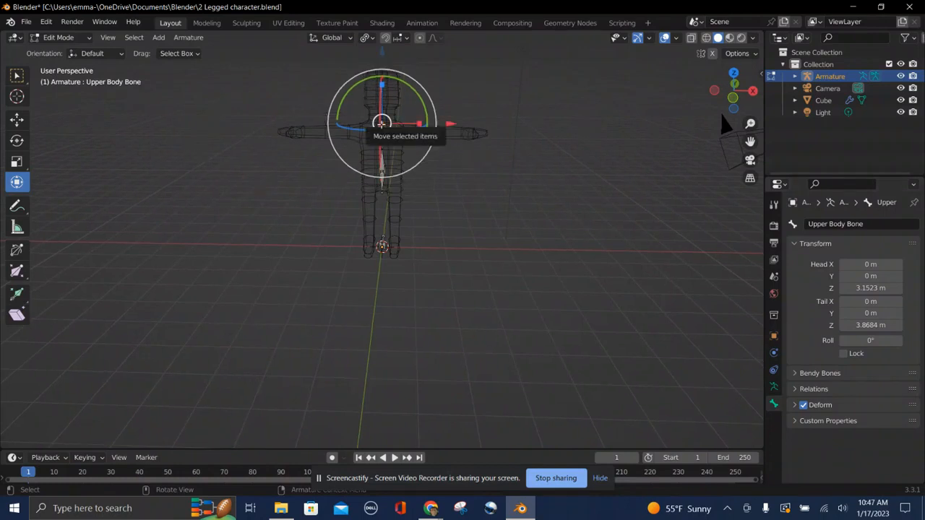
key("e")
key("z")
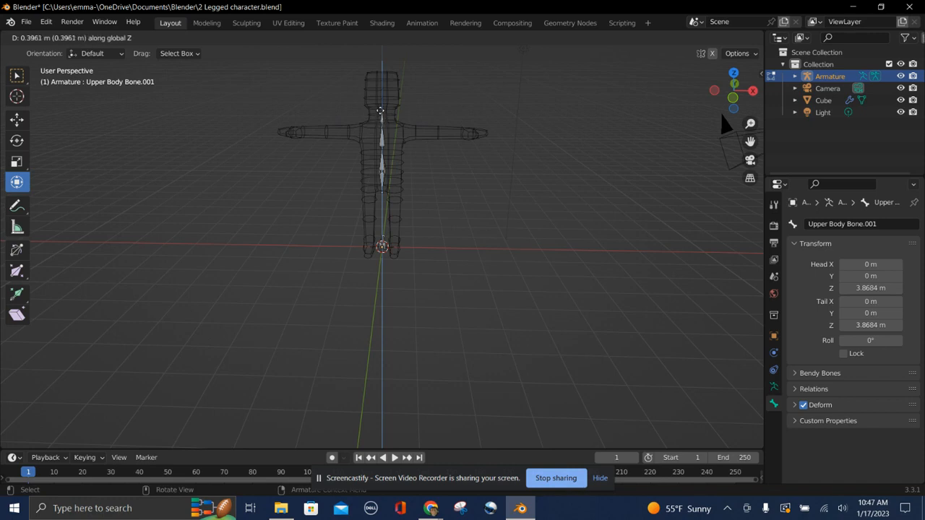
left_click(380, 110)
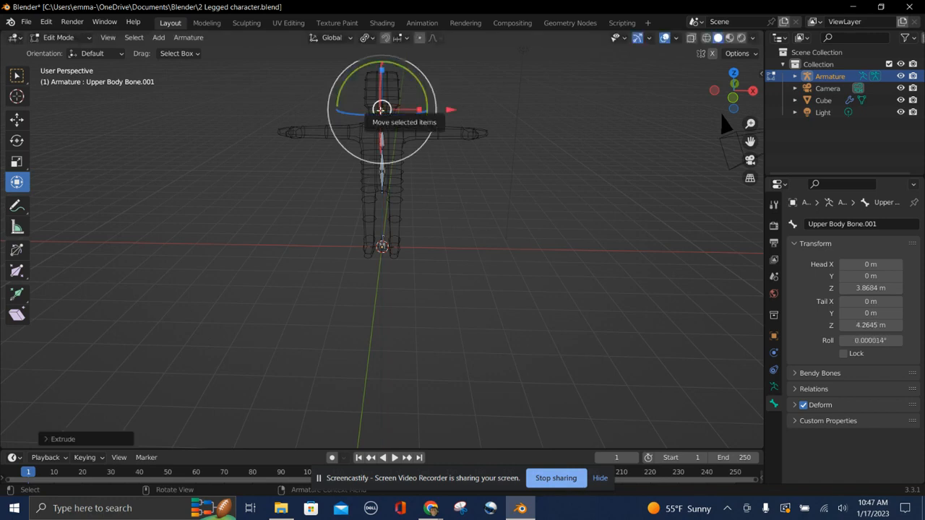
Step: Extrude a head bone from the neck bone's tip along global Z by about 0.95 m to the top of the head
key("e")
key("z")
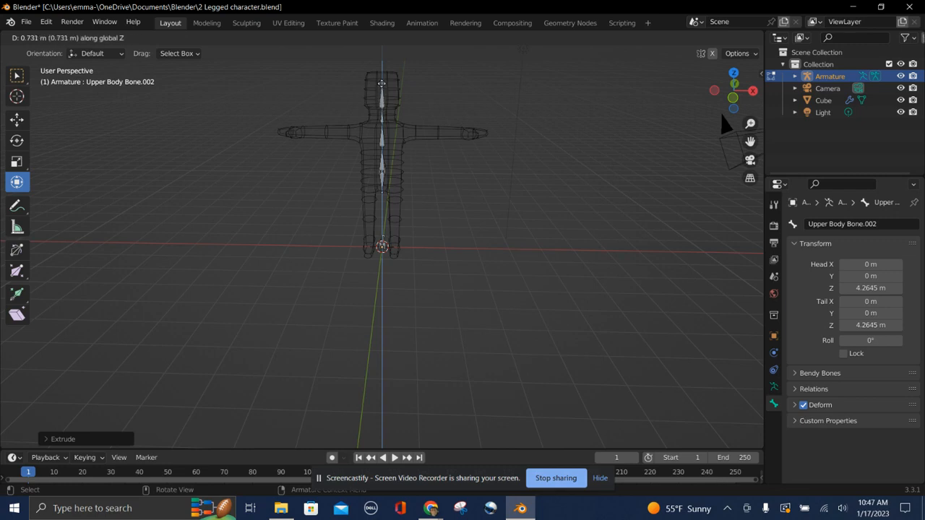
left_click(381, 74)
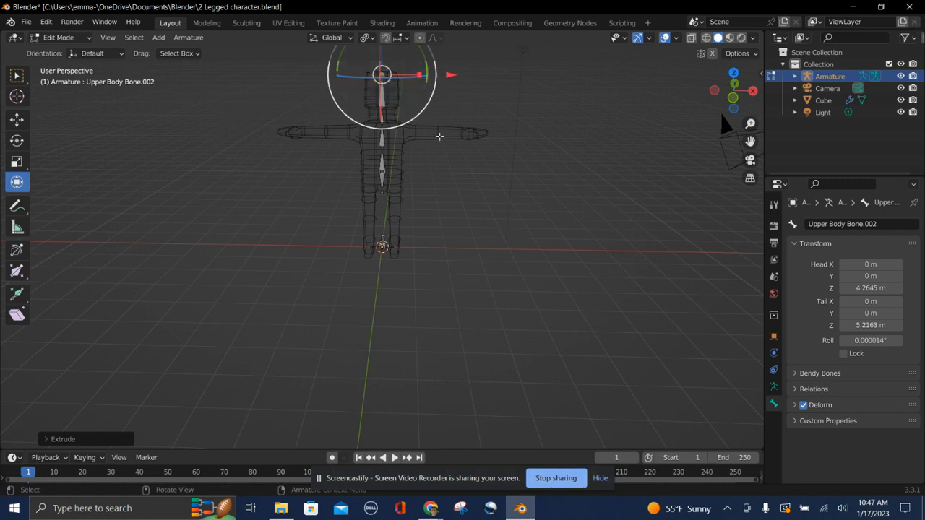
Step: Rename the short bone between the torso and the head as Neck Bone
left_click(474, 192)
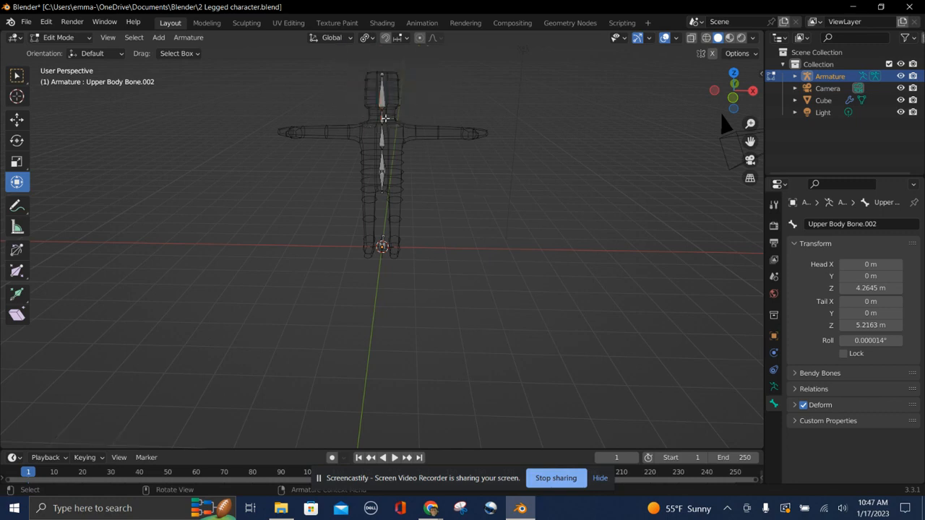
left_click(383, 118)
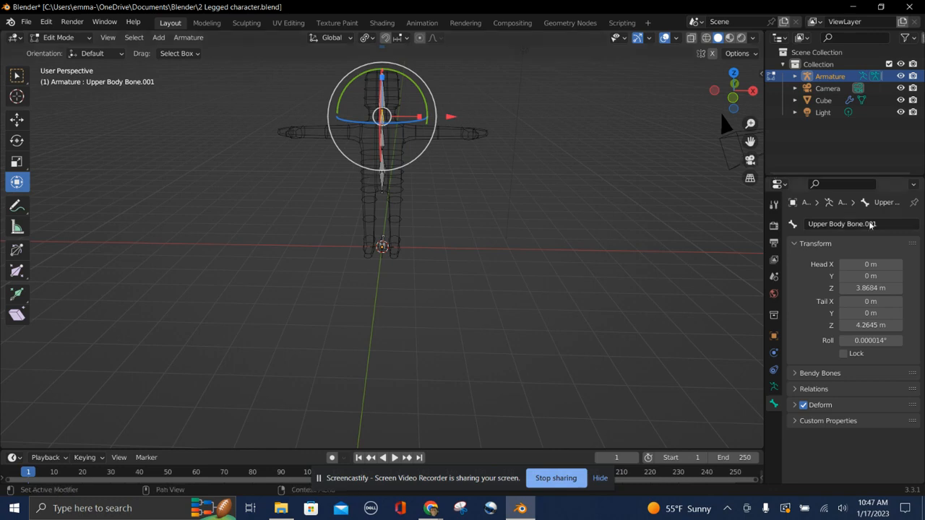
left_click(817, 226)
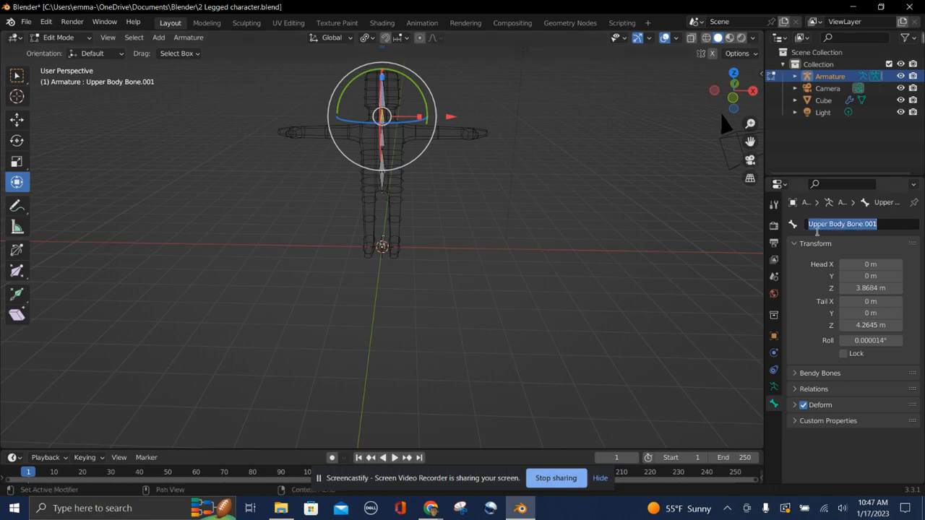
type("Neck Bone")
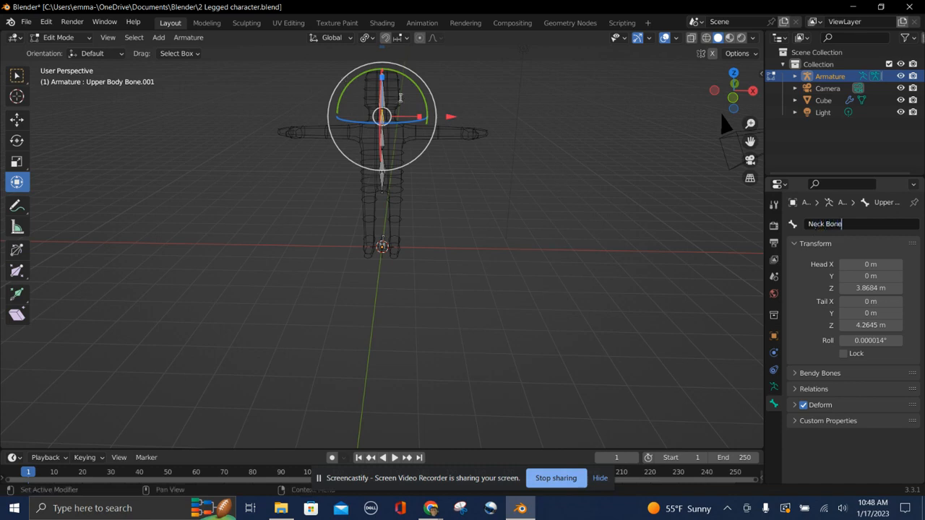
key("Return")
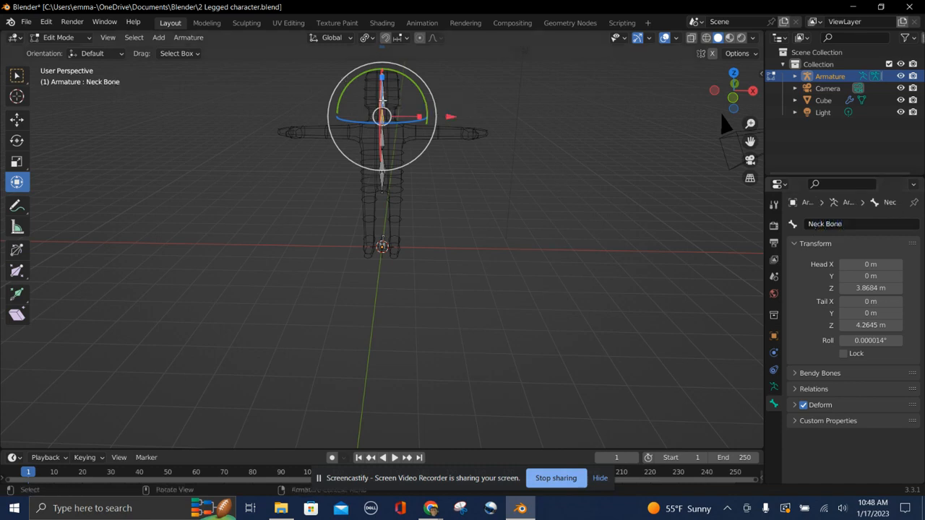
Step: Rename the topmost bone inside the head as Head Bone
left_click(383, 101)
left_click(888, 224)
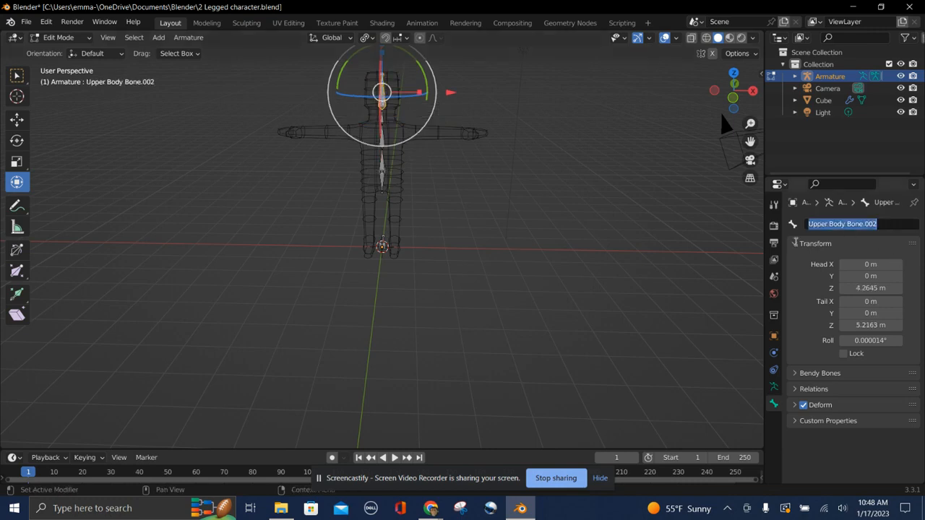
type("Head Bone")
key("Return")
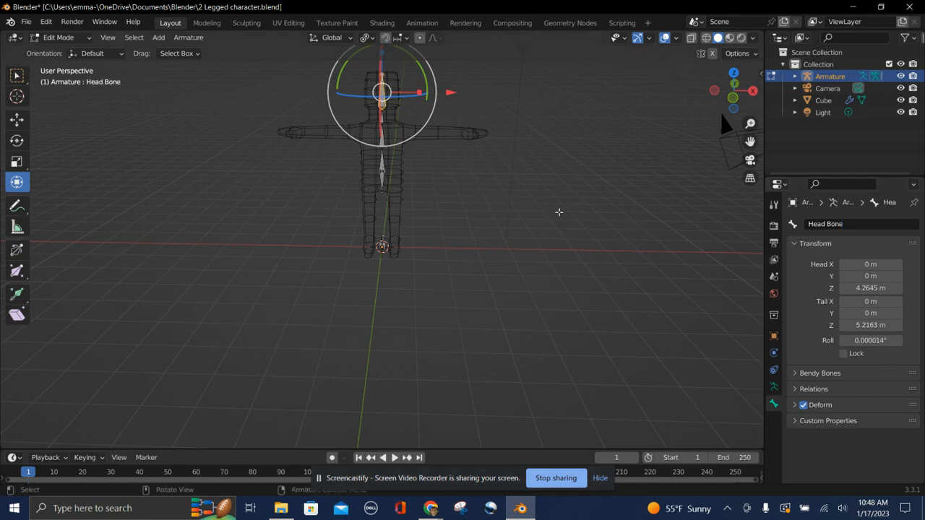
Step: Extrude an arm bone from the Upper Body Bone's tip about 1.33 m along global X and move its tip to about X 2.29 m, Z 3.62 m
left_click(380, 119)
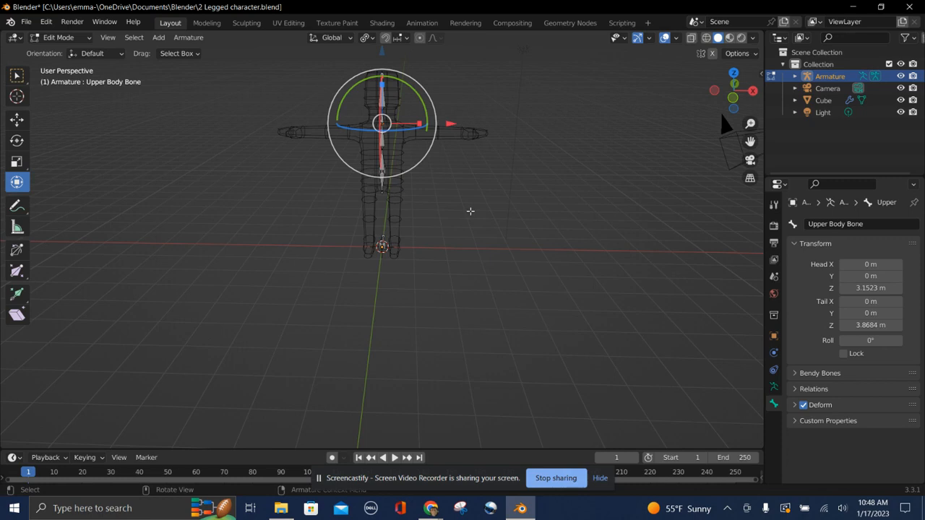
key("e")
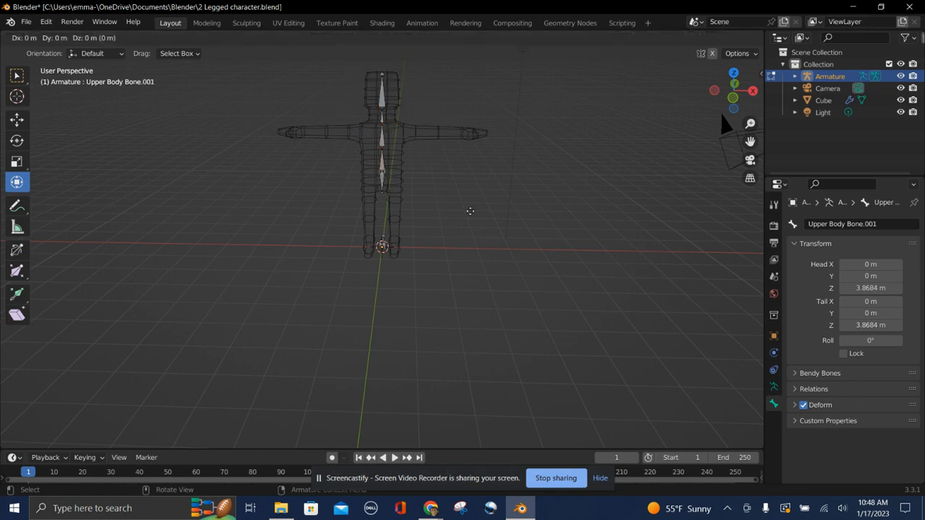
key("x")
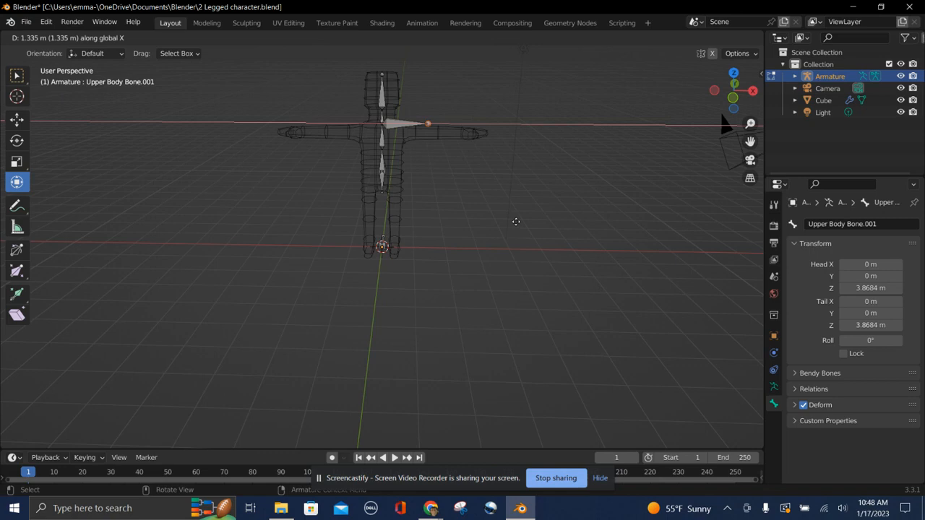
left_click(516, 221)
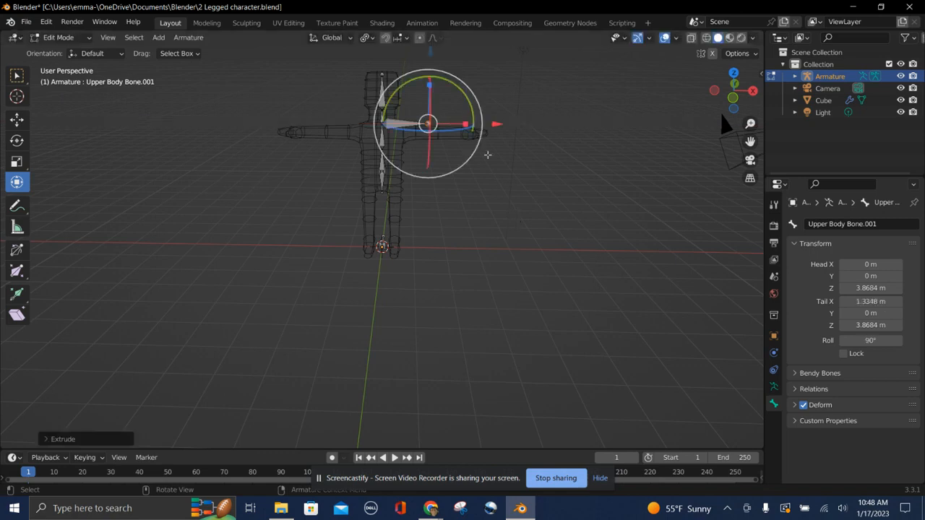
left_click_drag(428, 54, 430, 65)
left_click_drag(497, 132, 532, 135)
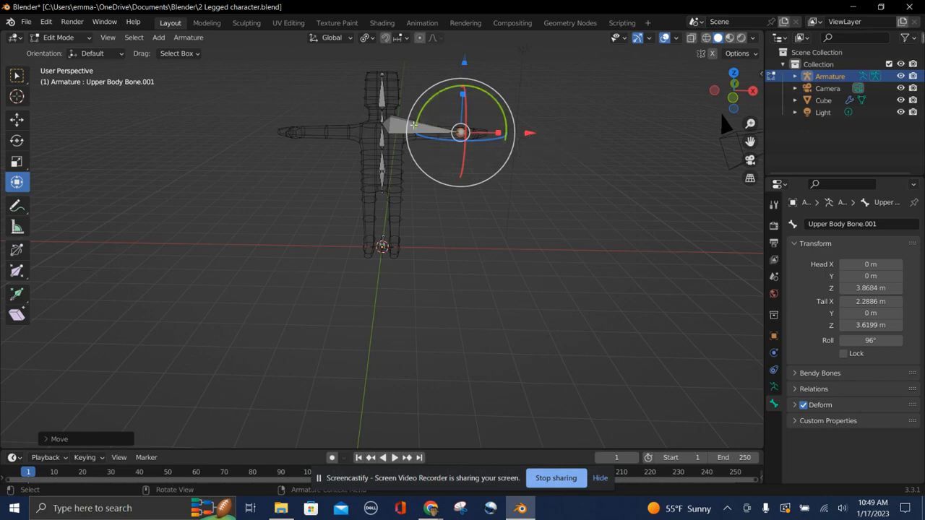
Step: Subdivide the arm bone into two equal bones
left_click_drag(531, 134, 398, 125)
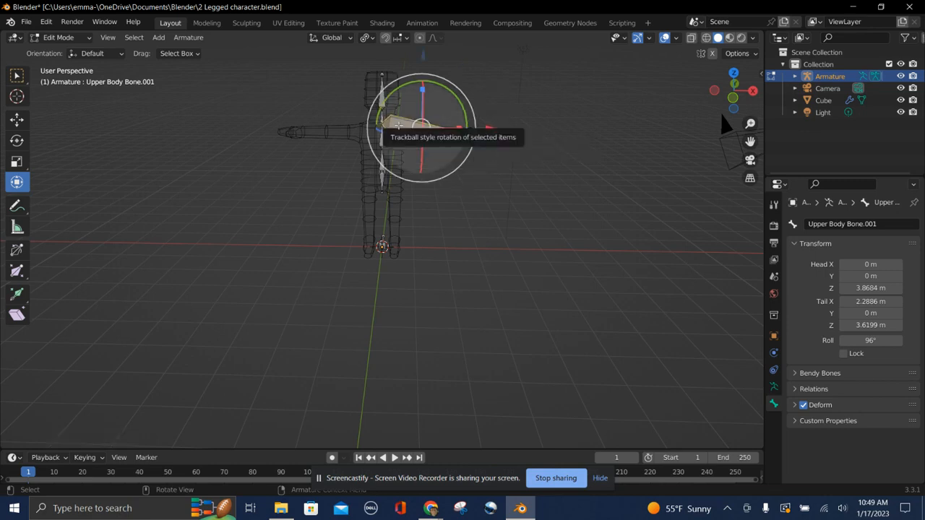
right_click(398, 126)
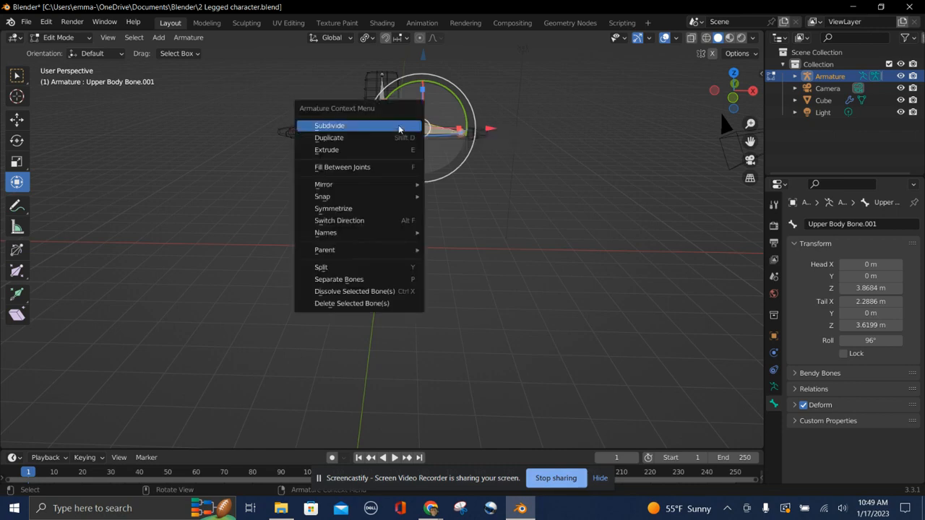
left_click(398, 126)
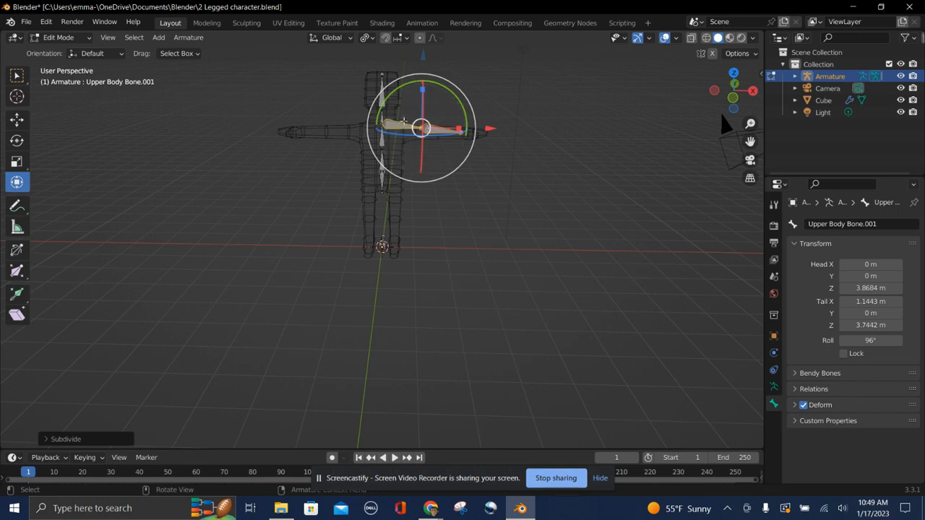
Step: Rename the inner arm bone next to the torso as Upper Arm.L
left_click(398, 126)
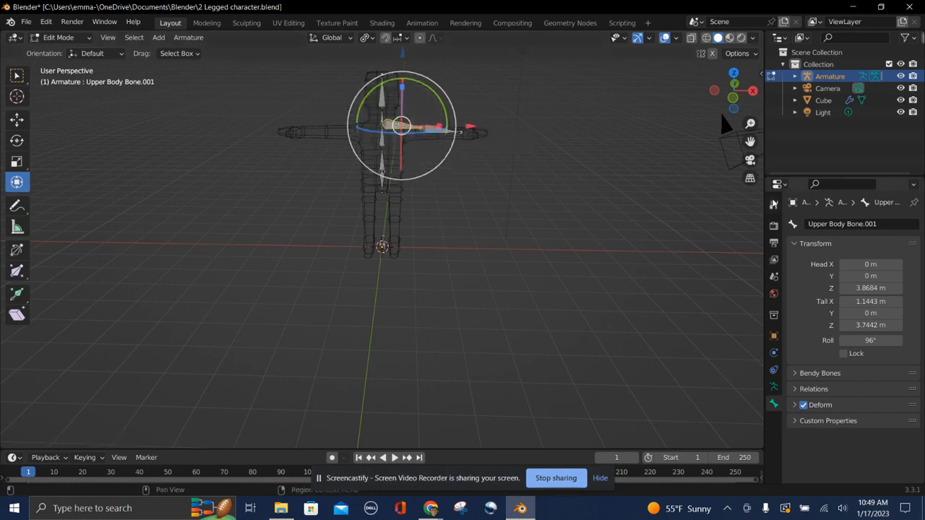
left_click(872, 224)
type("U")
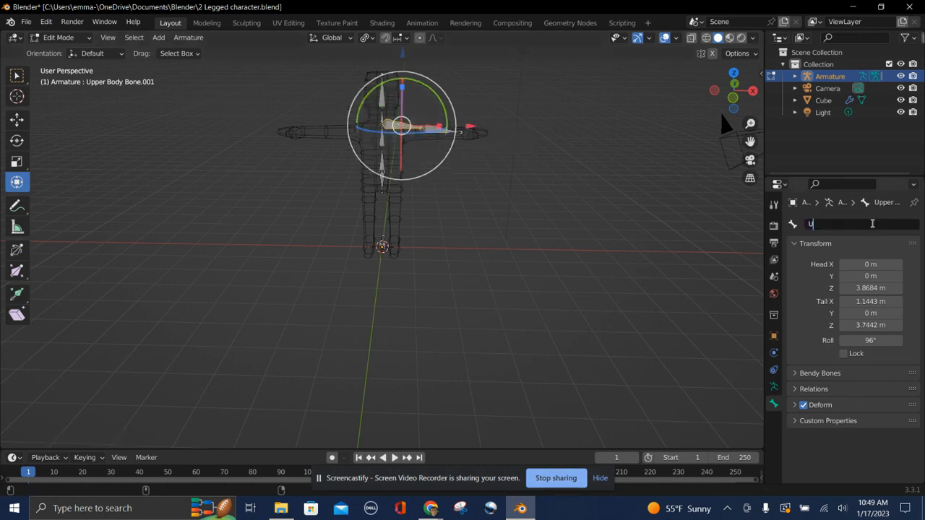
type("ppa")
key("BackSpace")
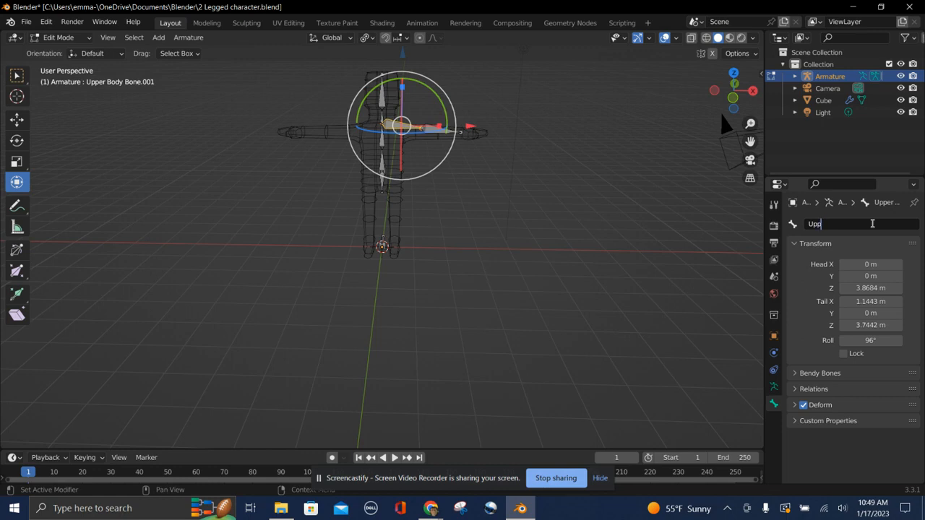
type("er Arm.L")
left_click(435, 129)
Step: Rename the outer half of the arm bone as Lower Arm.L
left_click(432, 129)
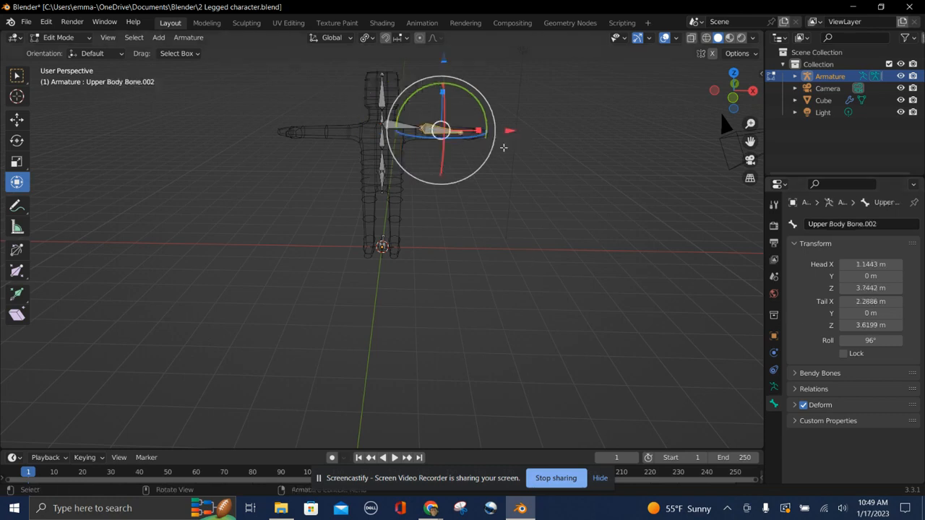
left_click(879, 226)
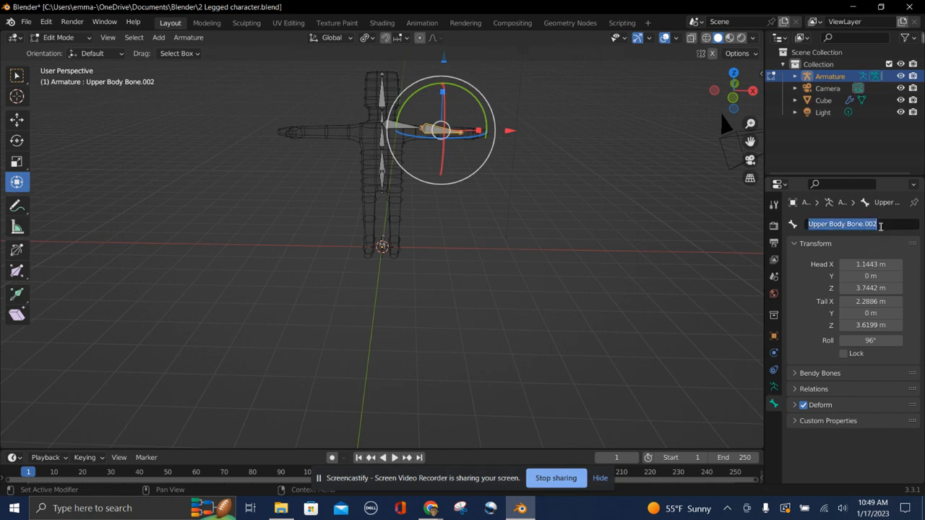
type("Lower Arm")
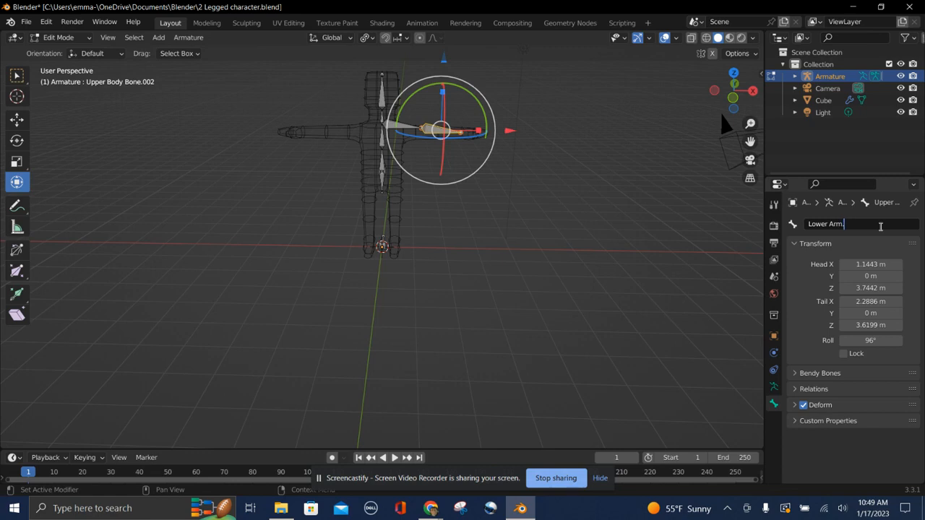
type(".L")
left_click(460, 131)
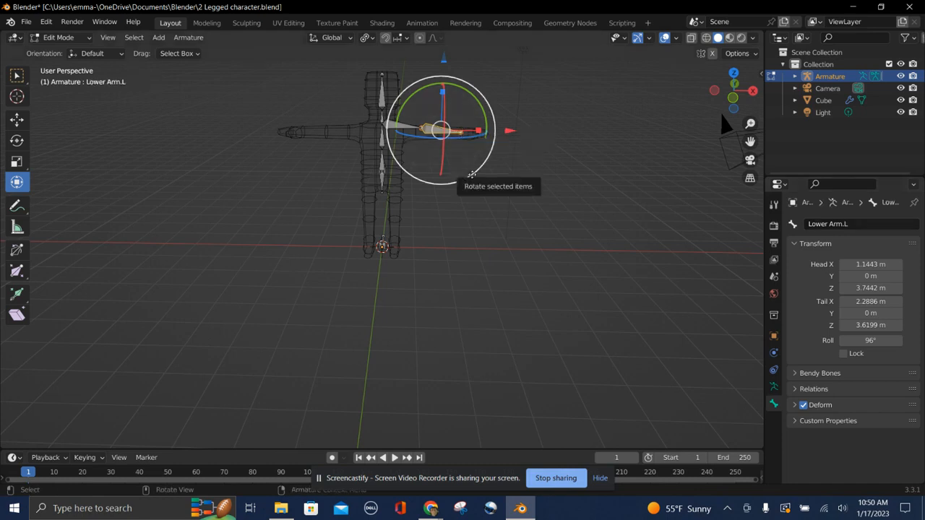
key("e")
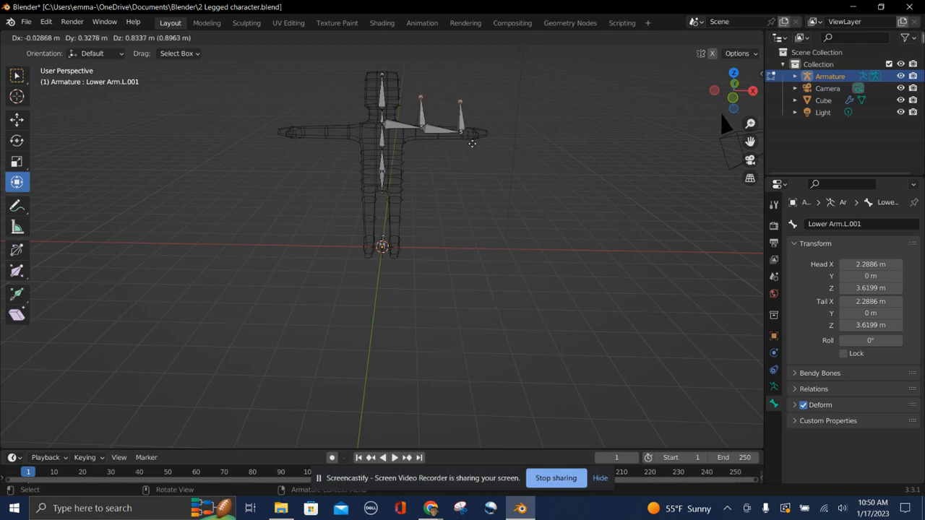
left_click(471, 144)
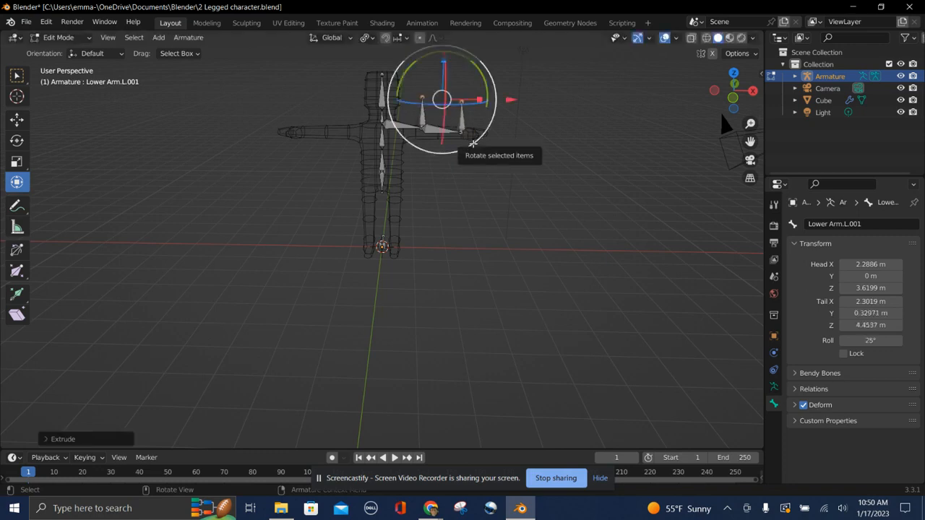
key("ctrl+z")
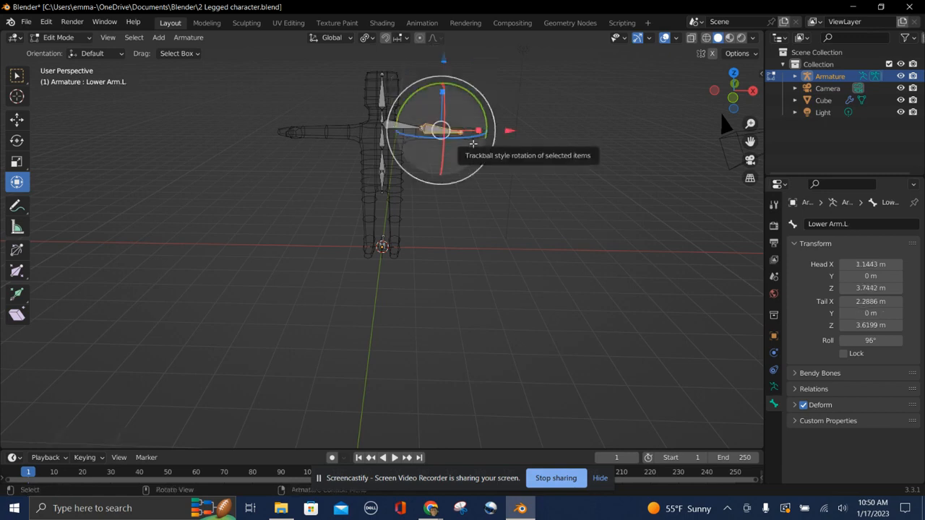
key("ctrl+z")
Step: Extrude a hand bone from the lower arm's tip to about X 2.61 m, and a finger bone onward to about X 2.97 m, Z 3.61 m
left_click(460, 133)
key("e")
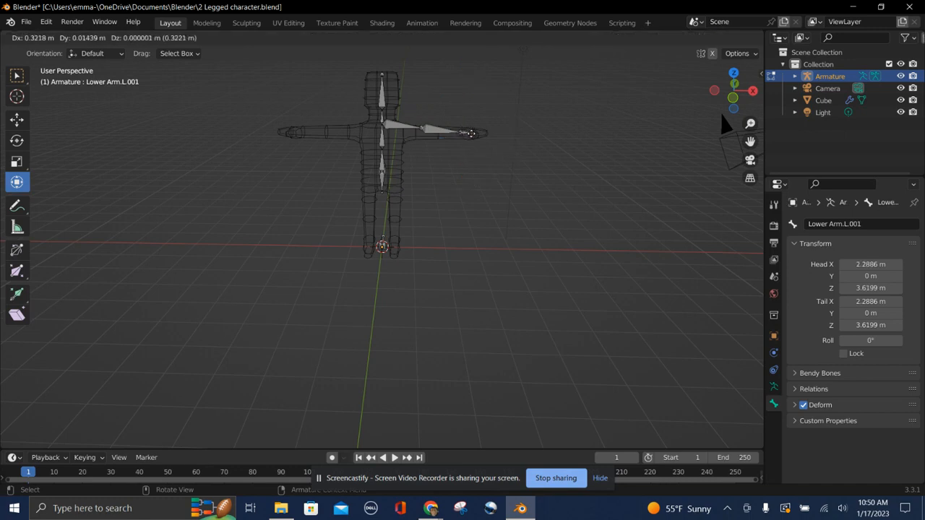
left_click(470, 133)
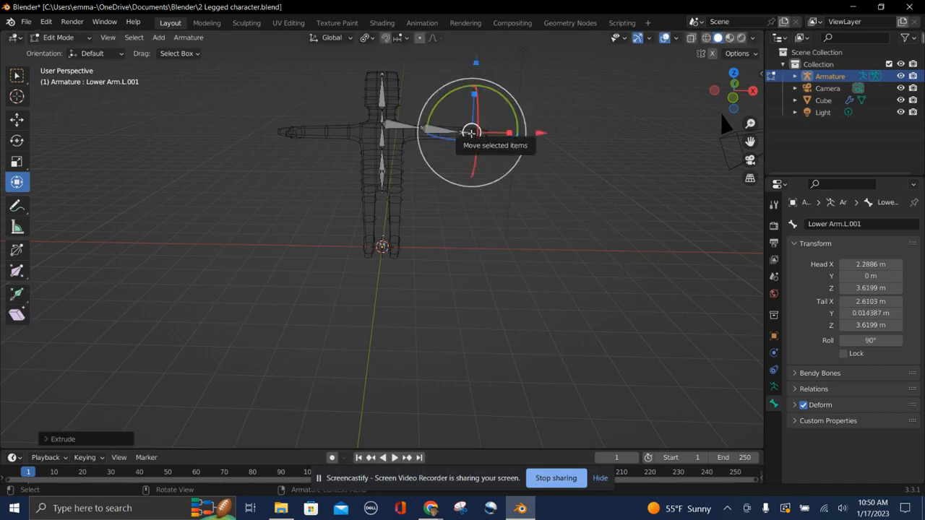
key("e")
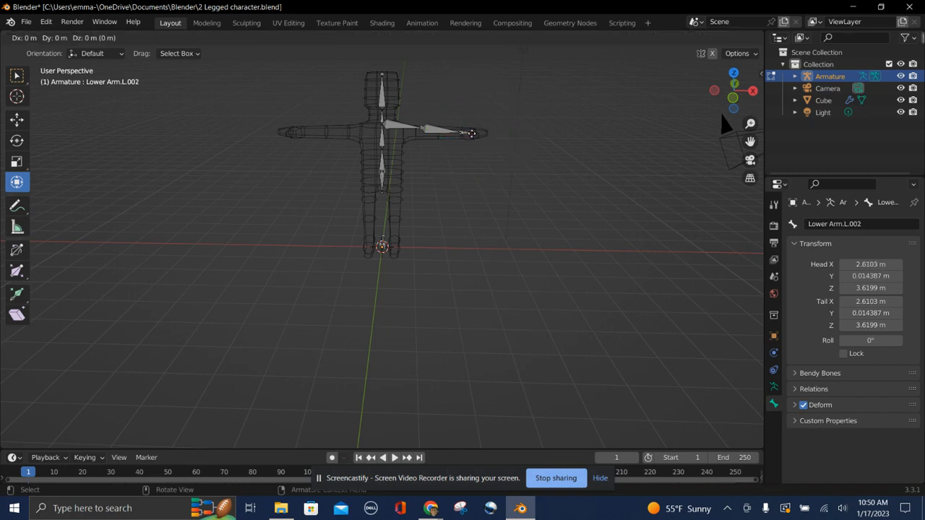
left_click(484, 133)
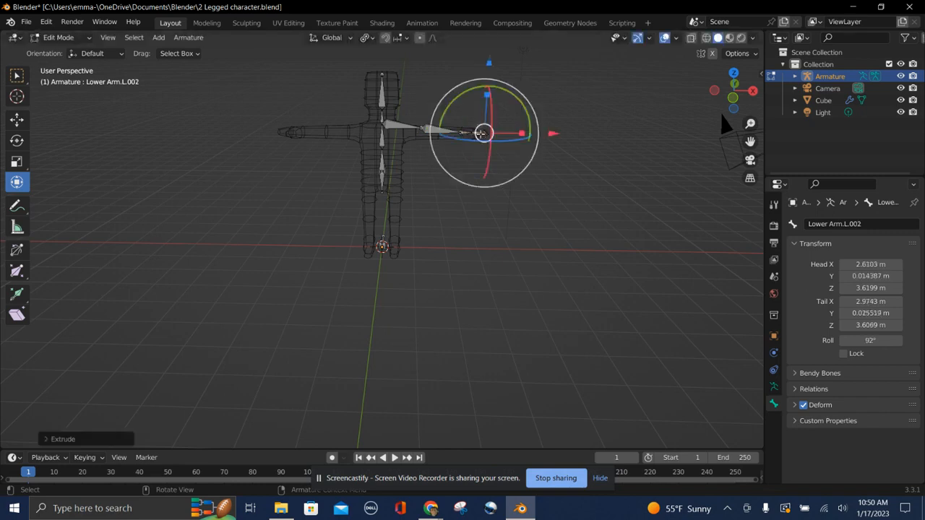
key("ctrl+z")
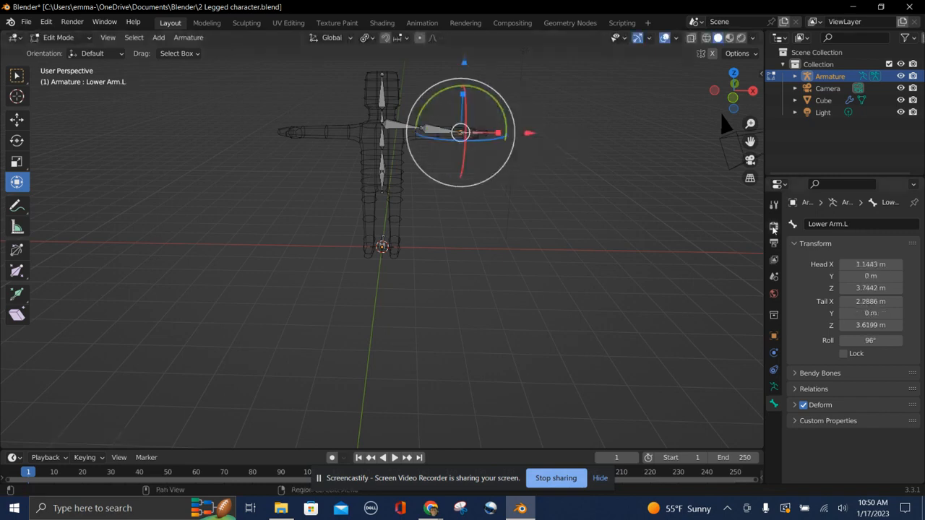
Step: Rename the active bone ending at the selected wrist joint as Hand.L
left_click(828, 227)
left_click(827, 224)
key("BackSpace")
key("BackSpace")
key("BackSpace")
key("BackSpace")
key("BackSpace")
key("Delete")
key("Delete")
key("Delete")
key("Delete")
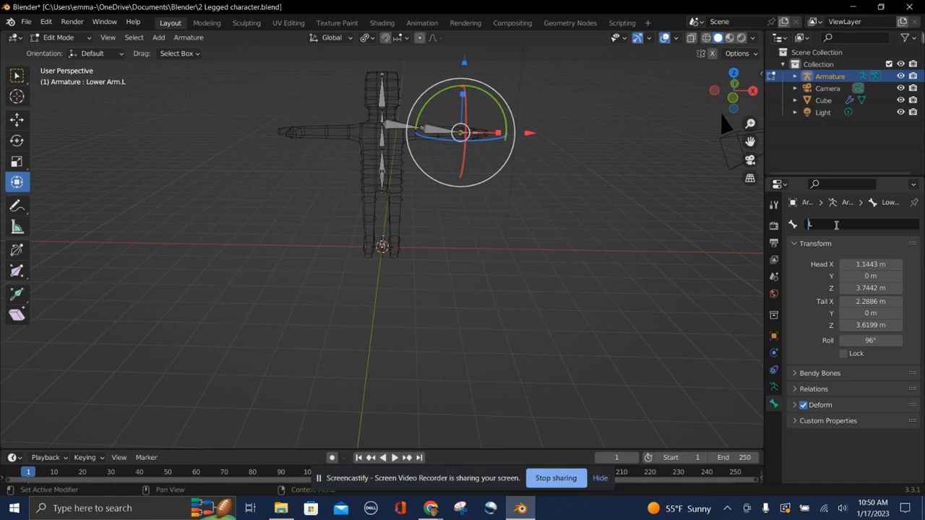
type("Hand.L")
key("Return")
Step: Rename the outermost bone at the end of the arm as Fingers.L
left_click(481, 134)
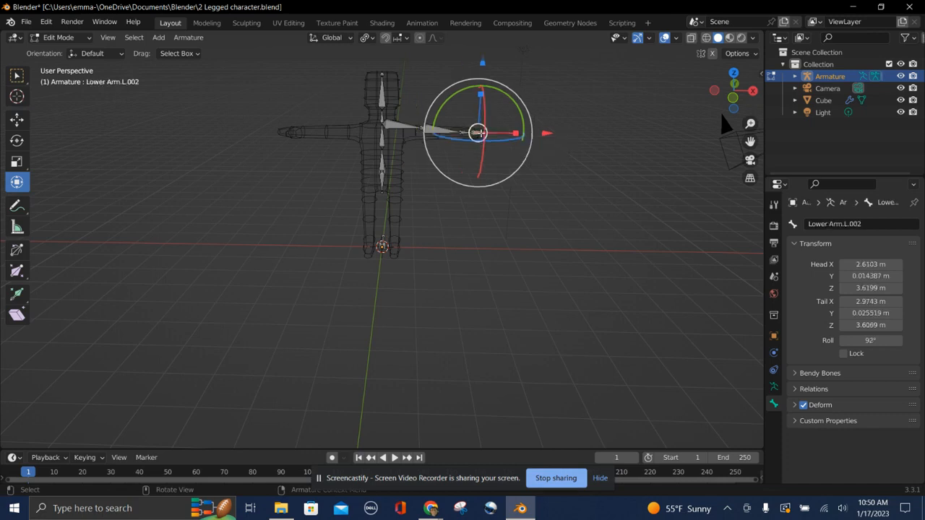
left_click(815, 222)
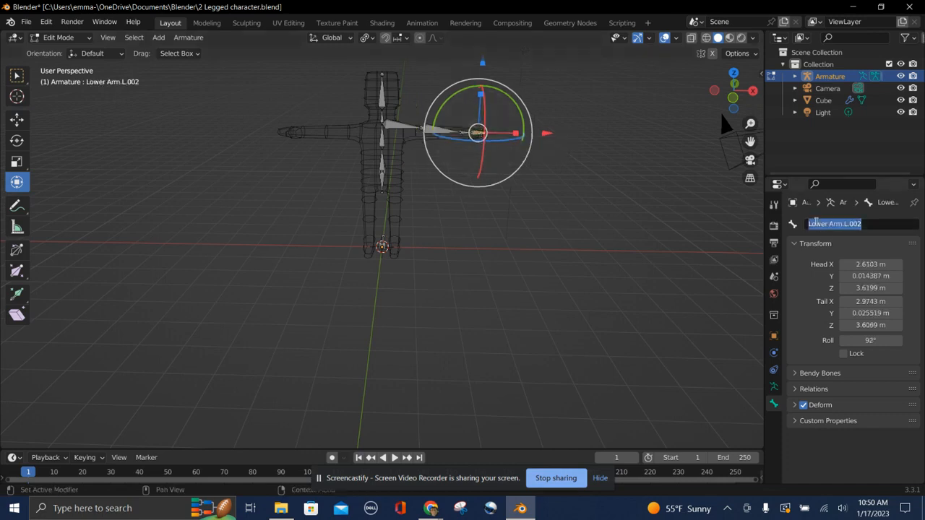
type("Fi")
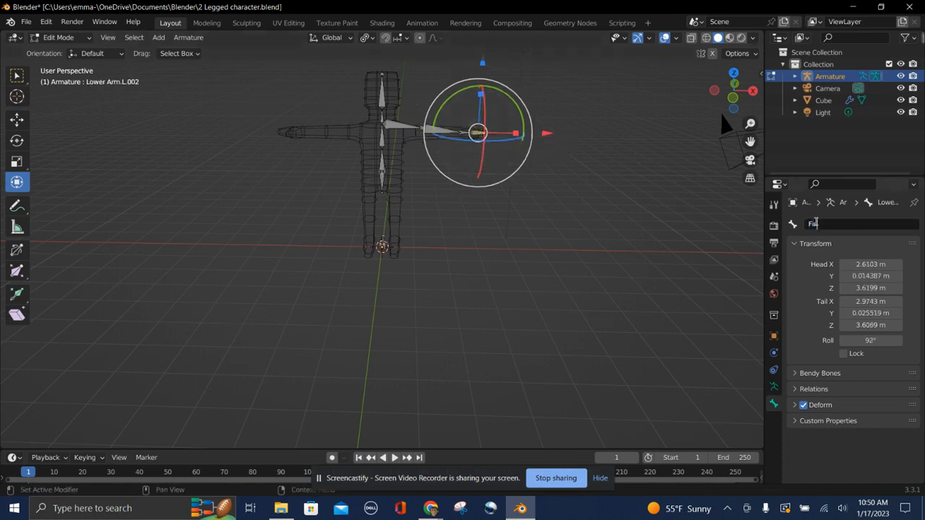
type("ngers.L")
key("Return")
Step: Duplicate the Fingers.L bone into the mesh's thumb and rotate it about Z so its tip reaches about X 2.74 m, Y -0.36 m
middle_click_drag(629, 227, 629, 229)
key("shift+d")
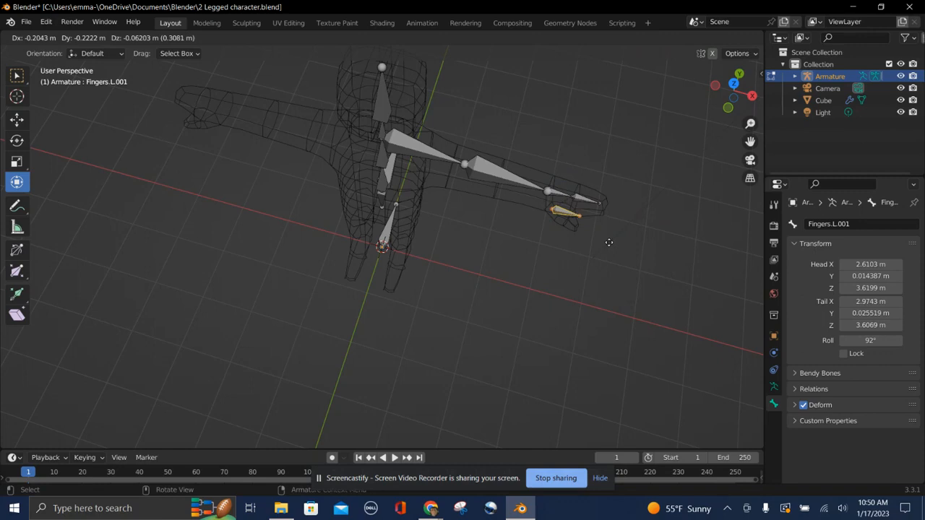
left_click(609, 242)
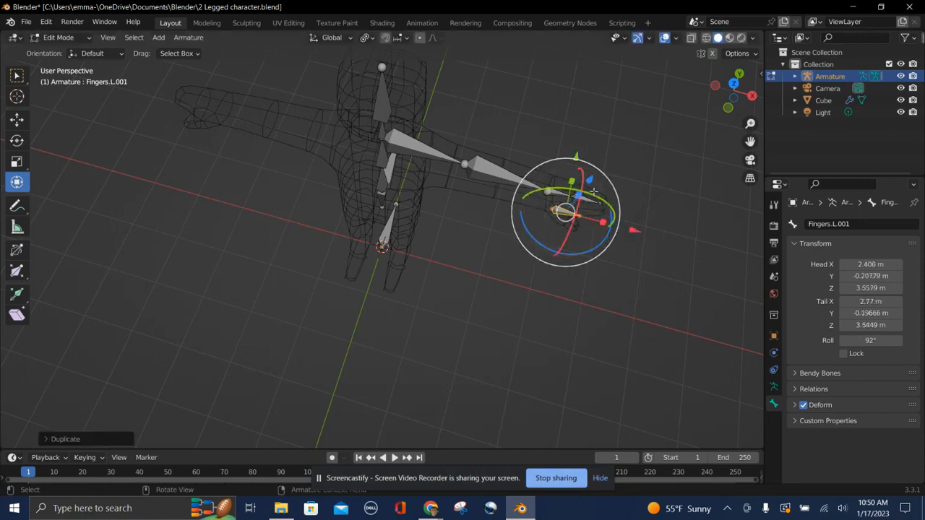
left_click_drag(607, 233, 591, 256)
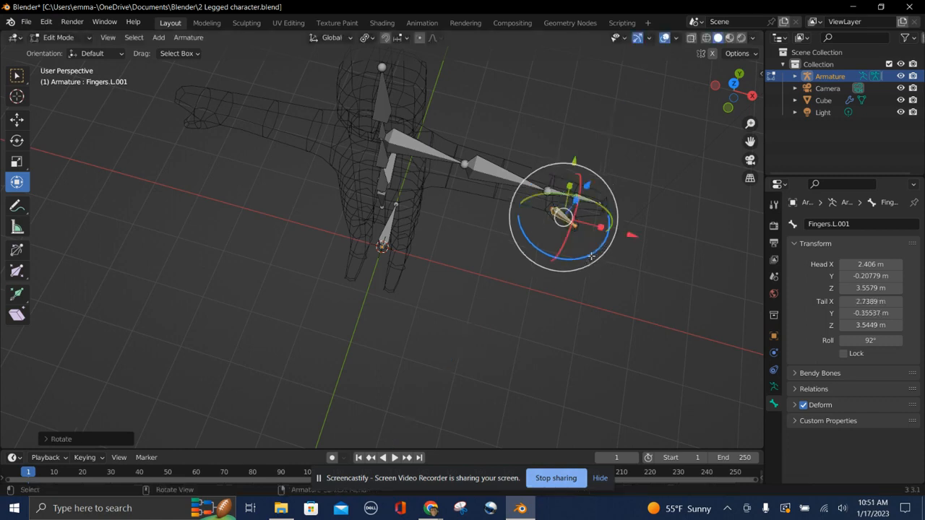
Step: Rename the duplicated bone in the thumb as Thumb.L
left_click(847, 225)
type("Th")
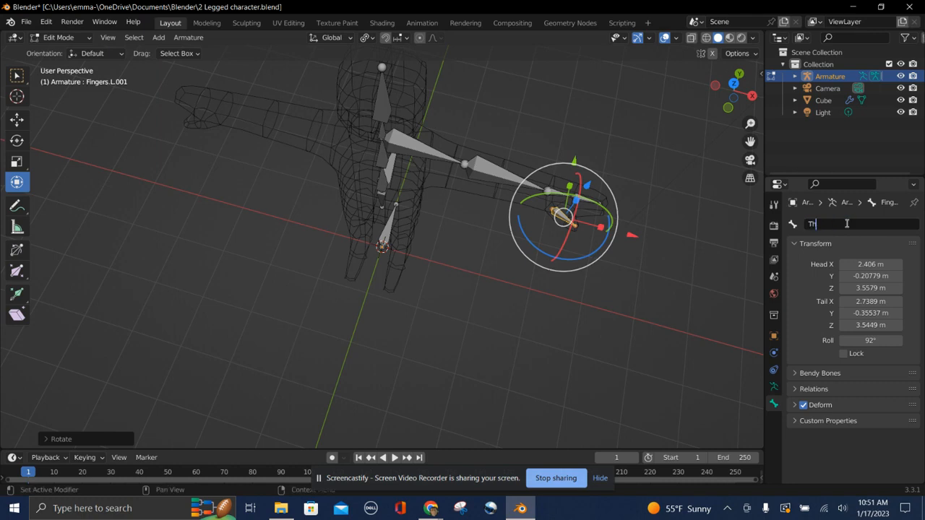
type("umb.L")
key("Return")
Step: Move the elbow joint at the end of Upper Arm.L to about X 1.68 m, Y 0.02 m, Z 3.65 m
middle_click_drag(615, 320, 616, 319)
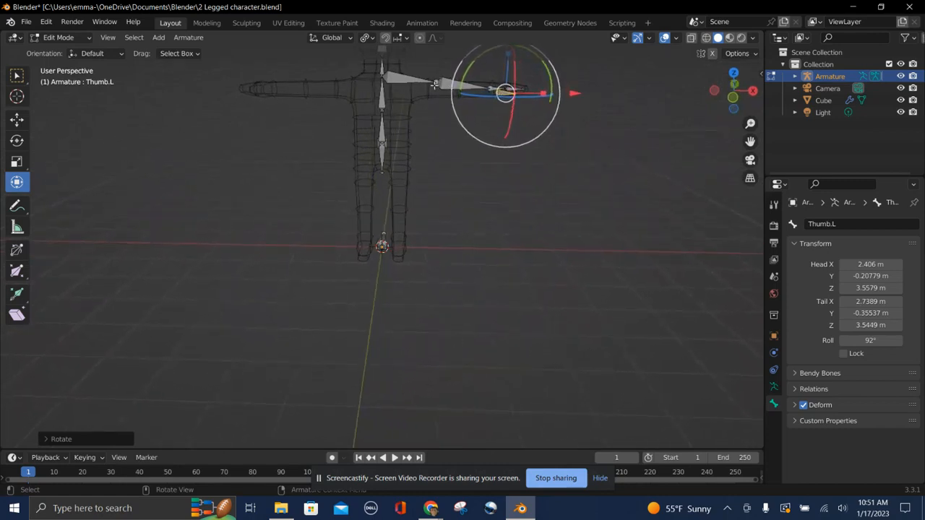
left_click(434, 84)
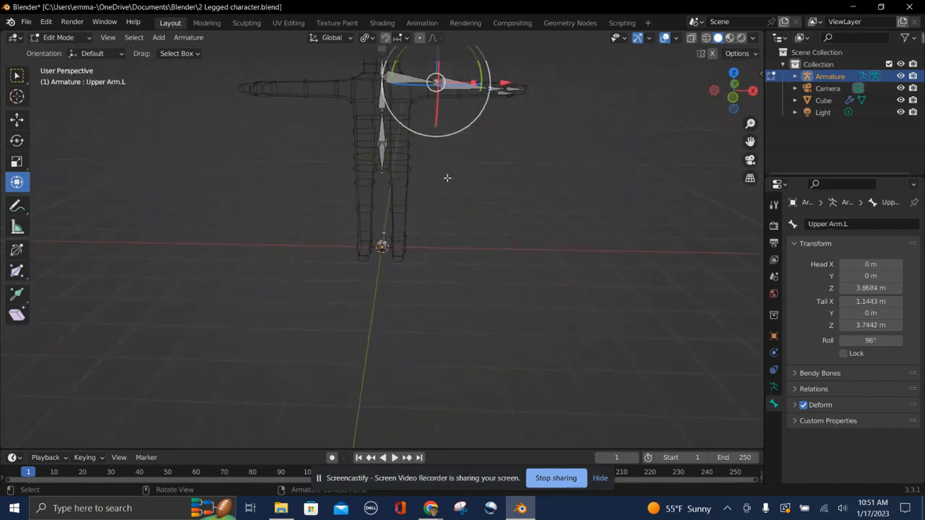
left_click_drag(509, 83, 531, 89)
mouse_move(521, 131)
middle_mouse_down()
mouse_move(519, 141)
mouse_move(506, 123)
middle_mouse_up()
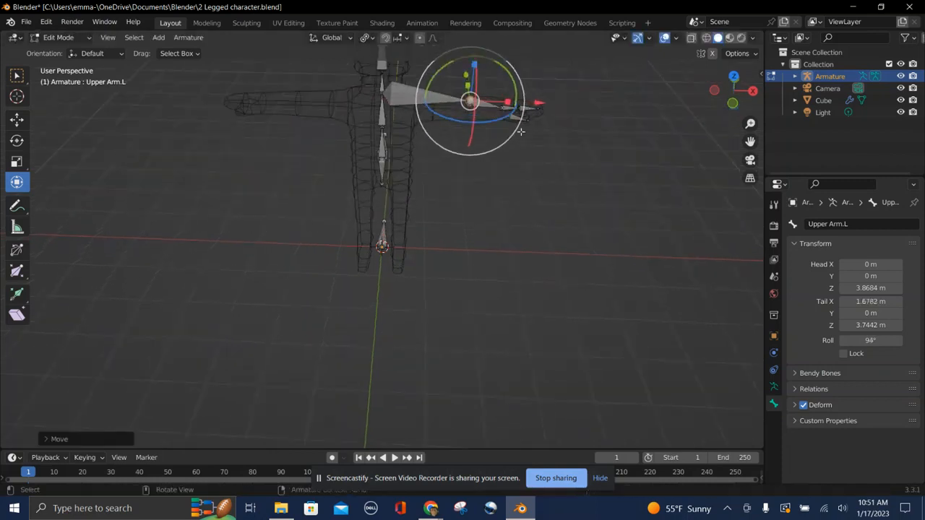
middle_click_drag(474, 56, 427, 117)
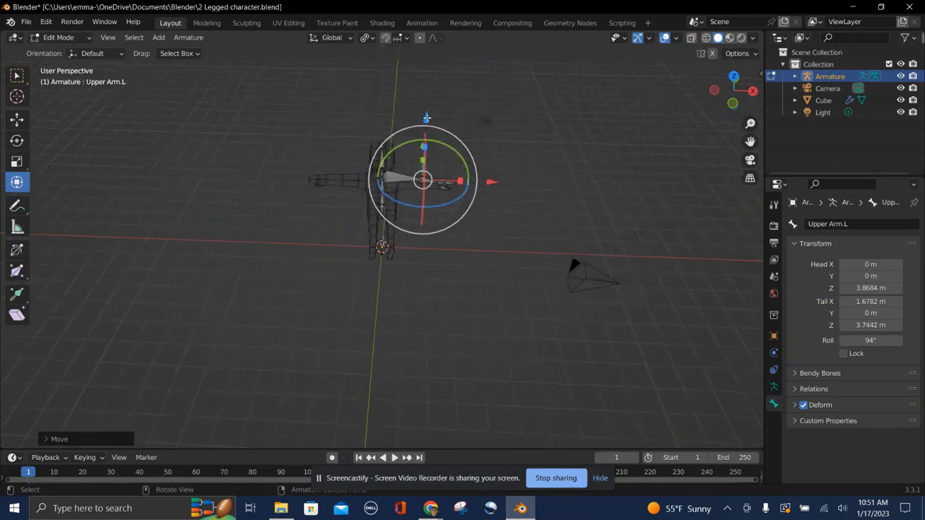
left_click_drag(428, 117, 426, 121)
middle_click_drag(557, 357, 557, 357)
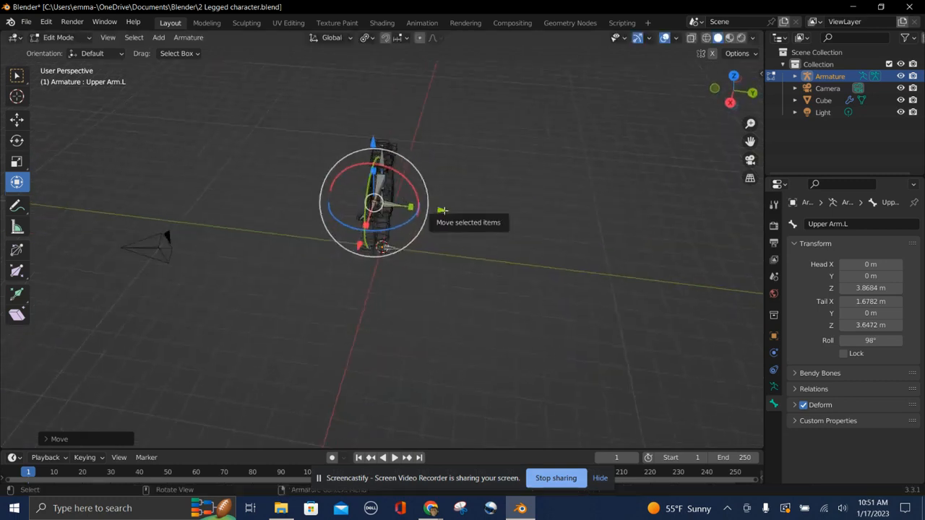
left_click_drag(442, 210, 443, 211)
middle_click_drag(433, 283, 433, 283)
Step: Subdivide the Upper Arm.L bone into two equal bones
left_click(393, 171)
right_click(394, 170)
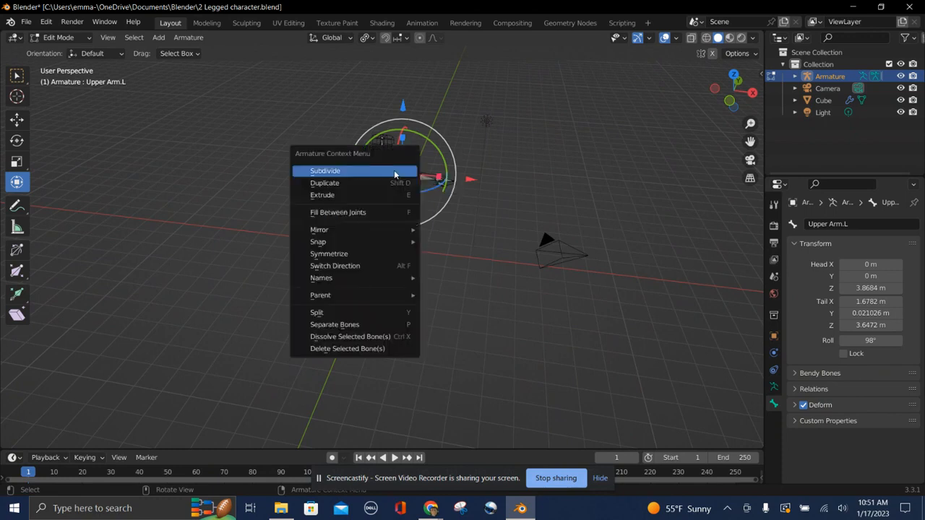
left_click(395, 171)
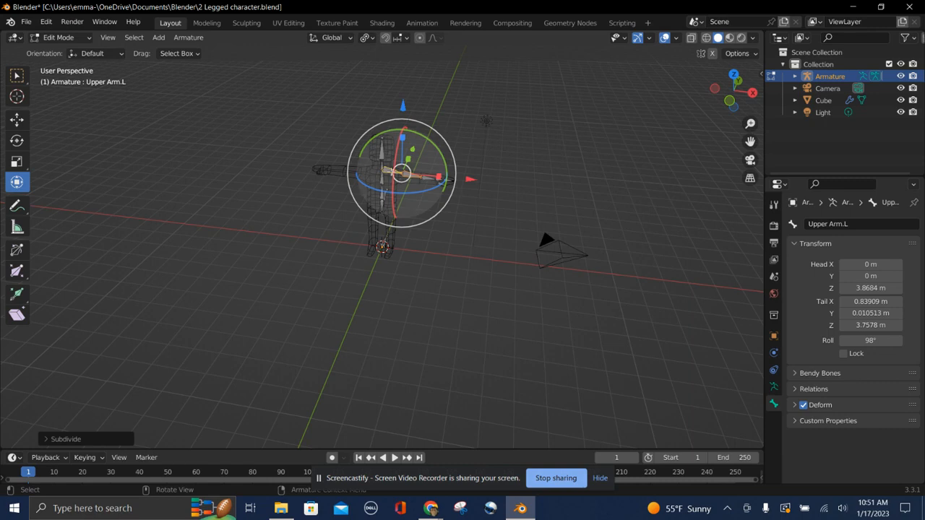
Step: Rename the inner half of the subdivided upper arm bone as Shoulder.L
left_click(391, 171)
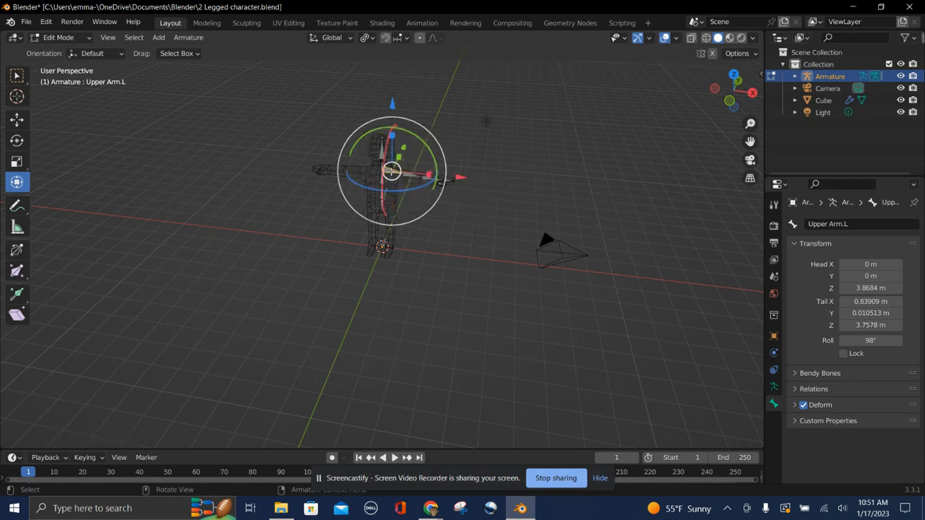
left_click(817, 225)
key("Home")
key("Delete")
key("Delete")
key("Delete")
key("Delete")
key("Delete")
key("Delete")
key("Delete")
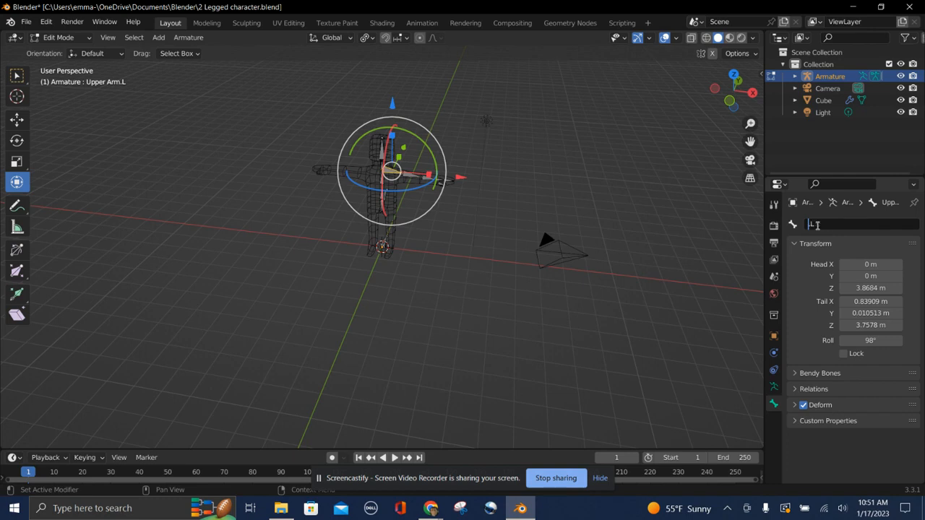
type("Shoulder.L")
key("Return")
Step: Lower the joint at the outer end of Shoulder.L along global Z to about Z 3.63 m, and clear the selection
scroll(444, 285, "up", 5)
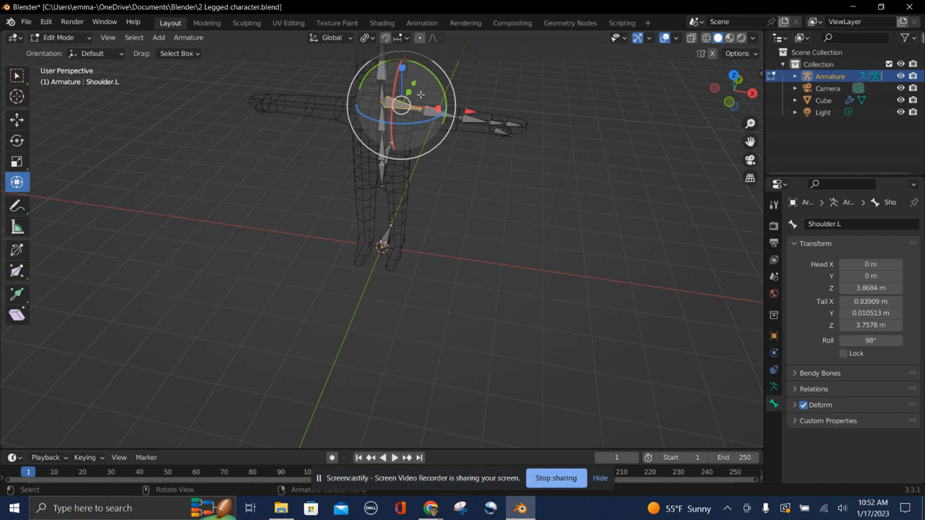
scroll(440, 220, "down", 2)
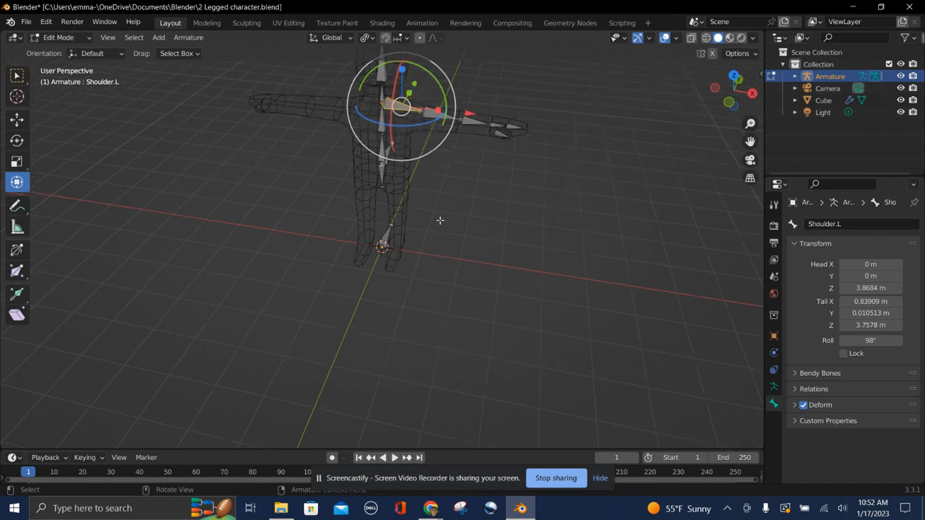
left_click(416, 129)
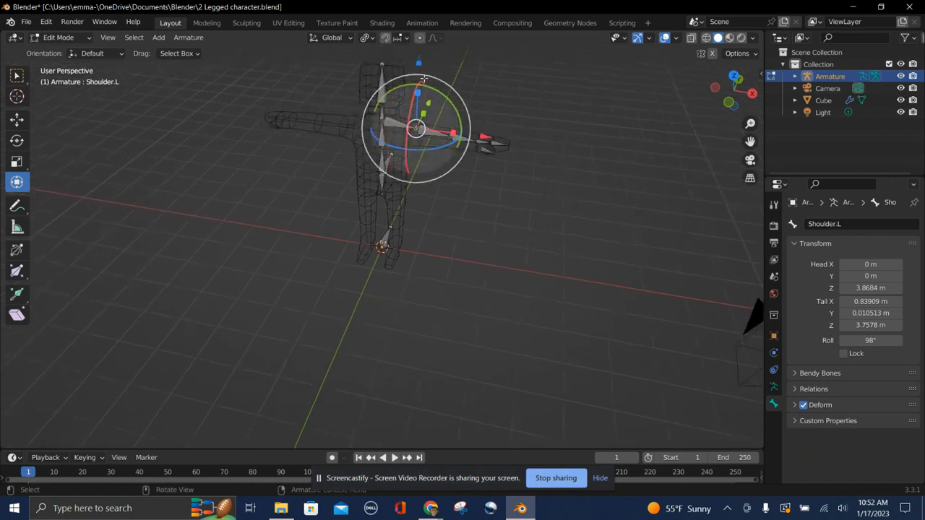
key("g")
key("z")
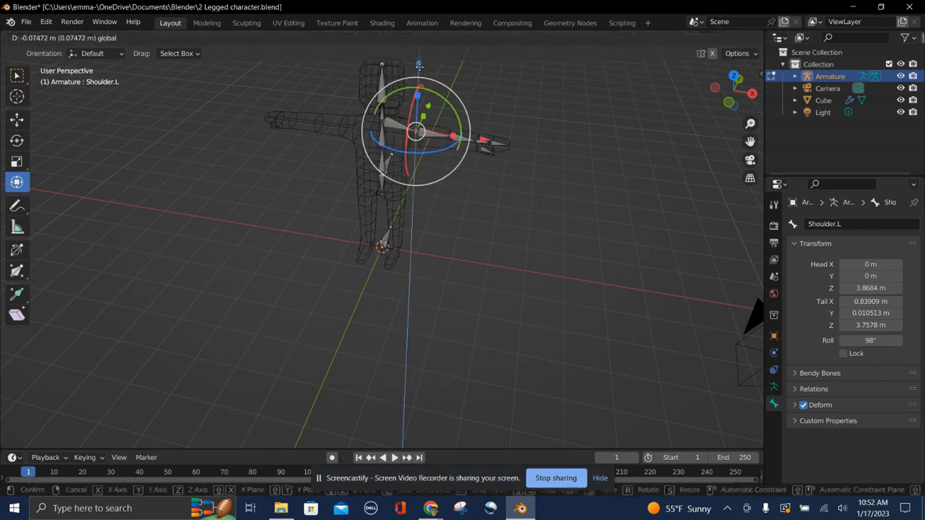
left_click(419, 67)
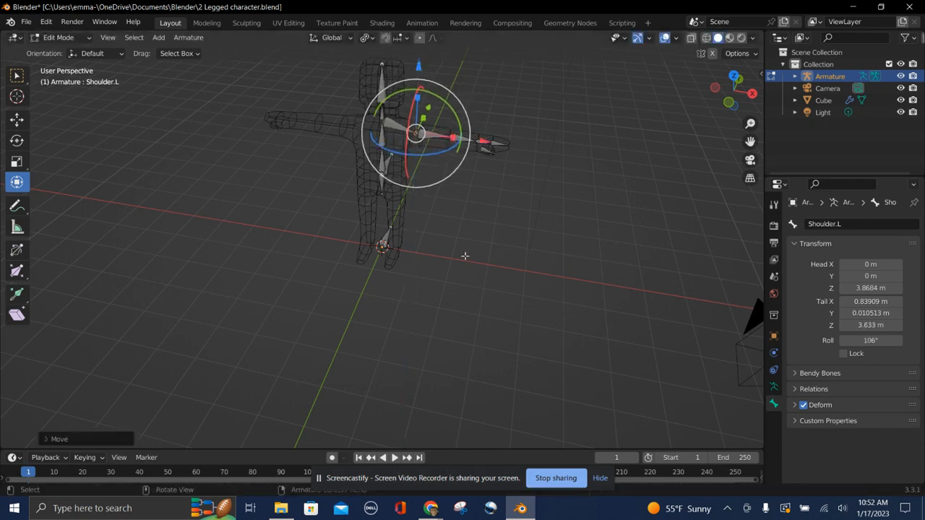
left_click(465, 256)
scroll(465, 256, "up", 2)
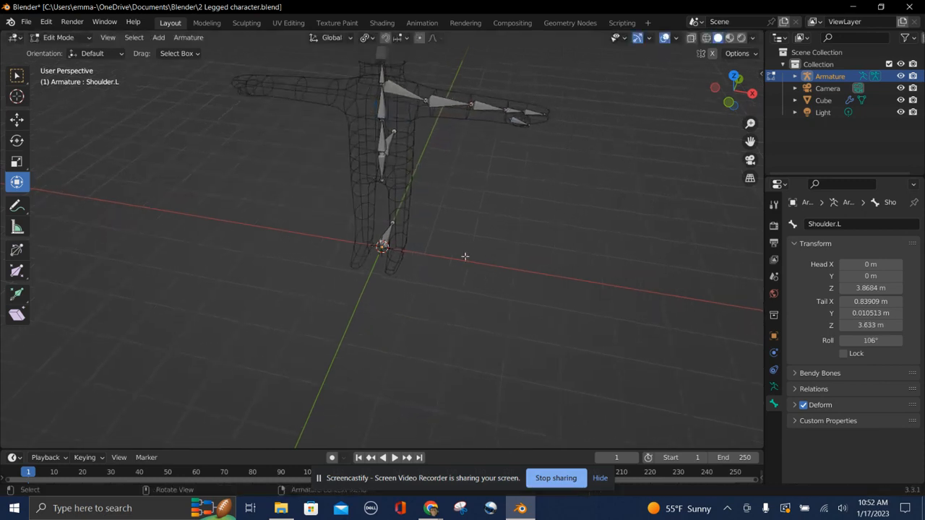
Step: Extrude a new bone about 1.6 m straight down along global Z from the lower end of the Hip Bone
middle_click_drag(465, 257, 438, 225)
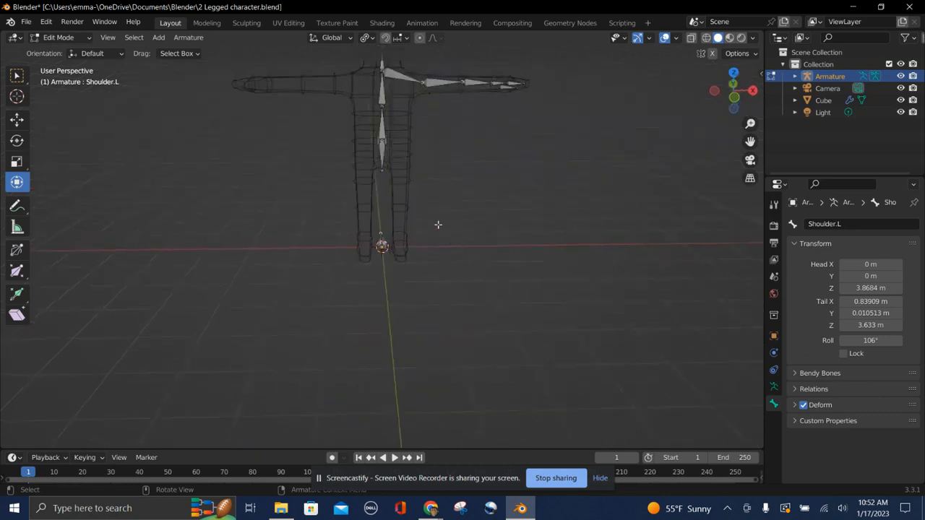
left_click(382, 156)
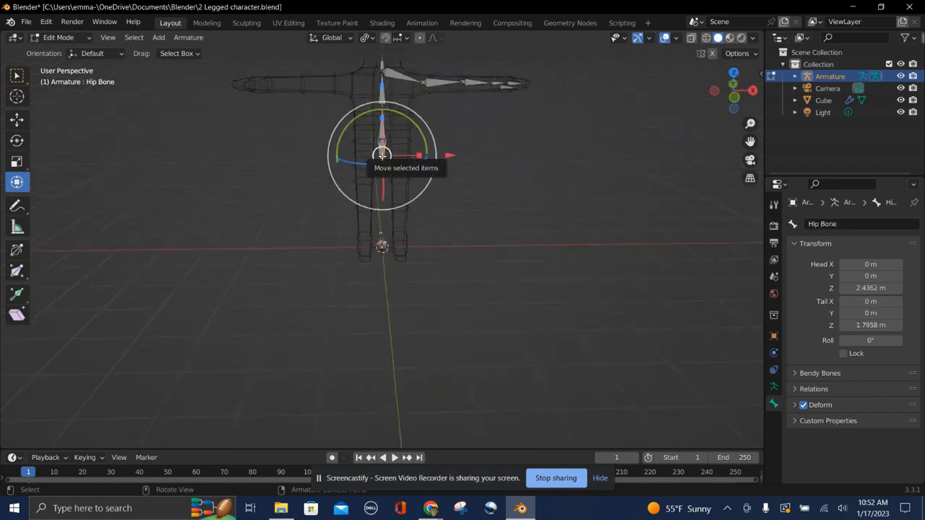
key("e")
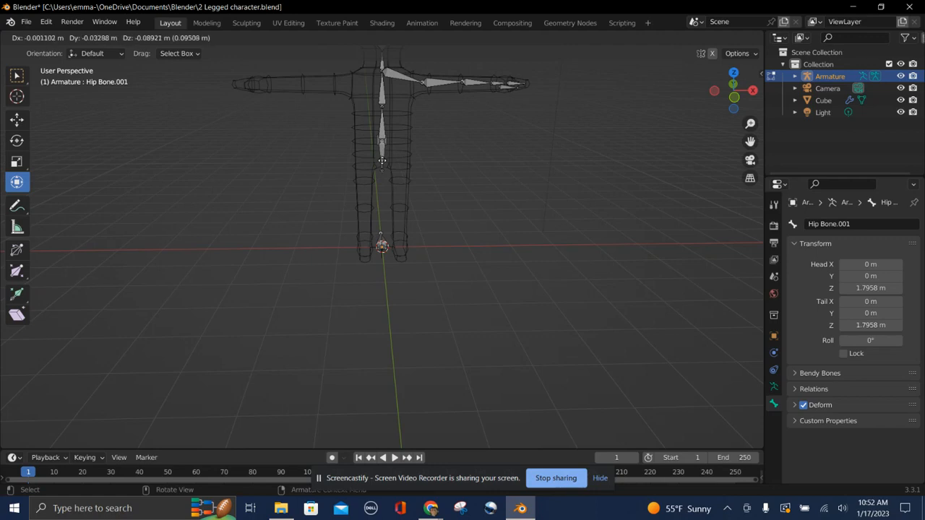
key("z")
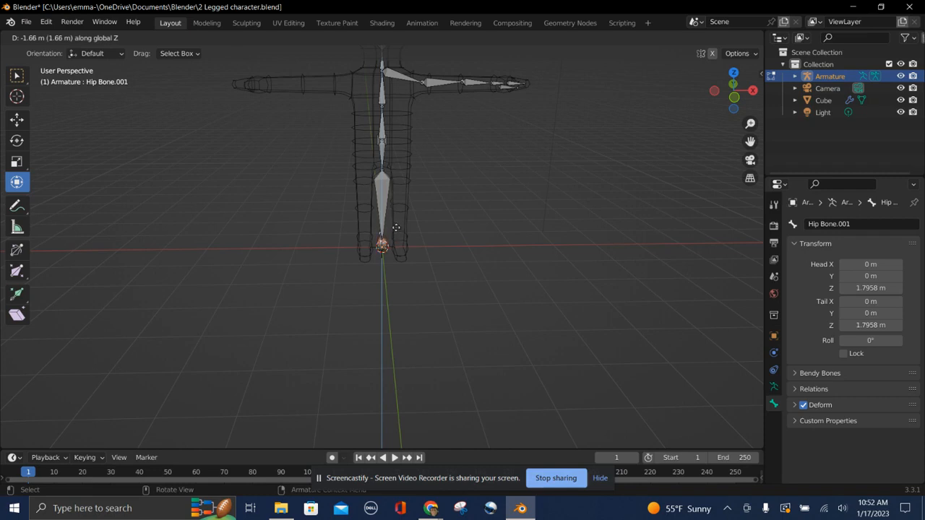
left_click(396, 227)
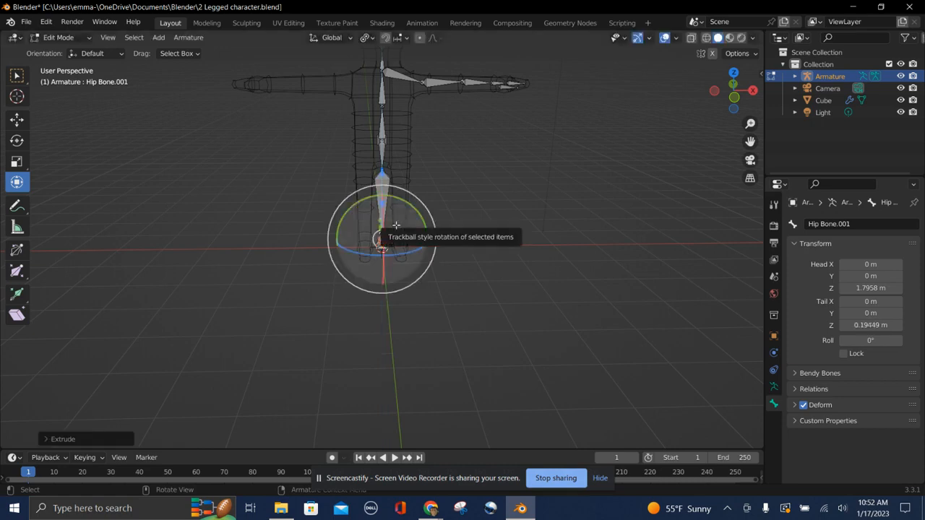
Step: Disconnect the new leg bone from the Hip Bone and move it along X to about 0.41 m, into the character's left leg
middle_click_drag(396, 227, 396, 227)
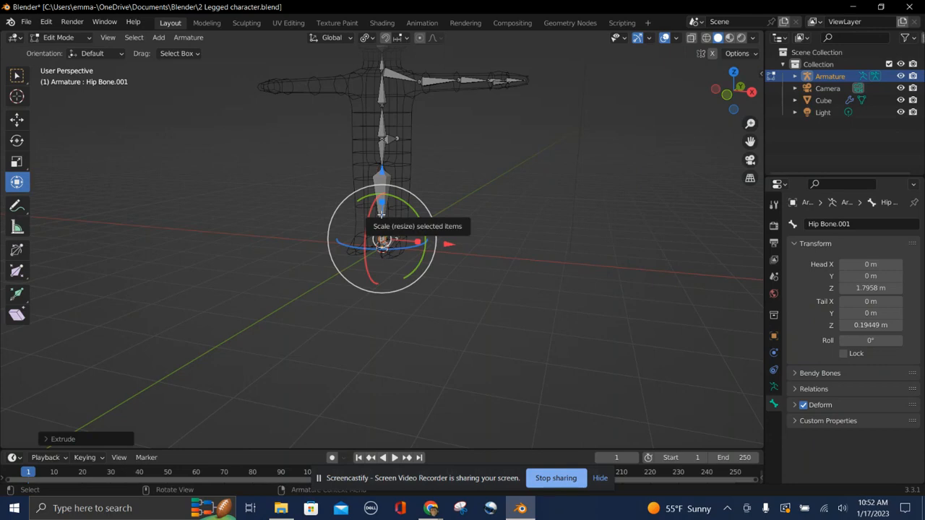
middle_click_drag(381, 214, 381, 214)
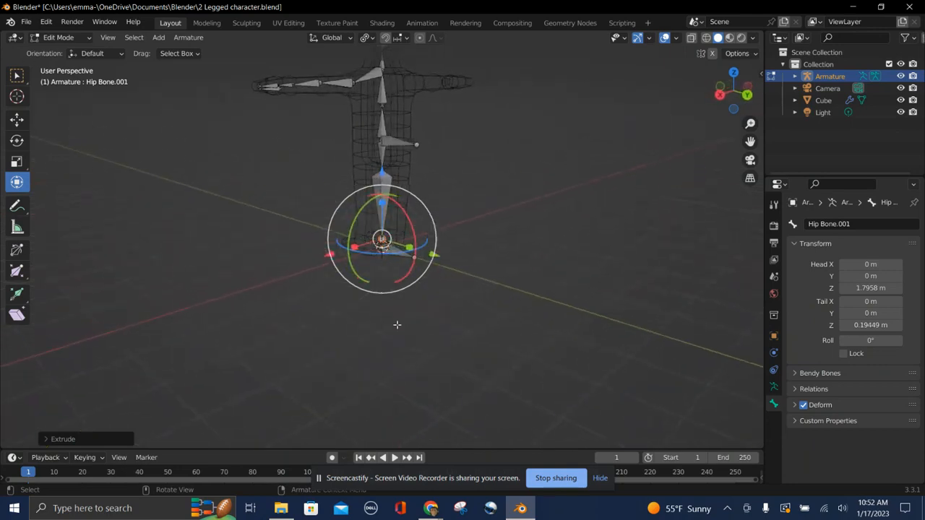
key("alt+p")
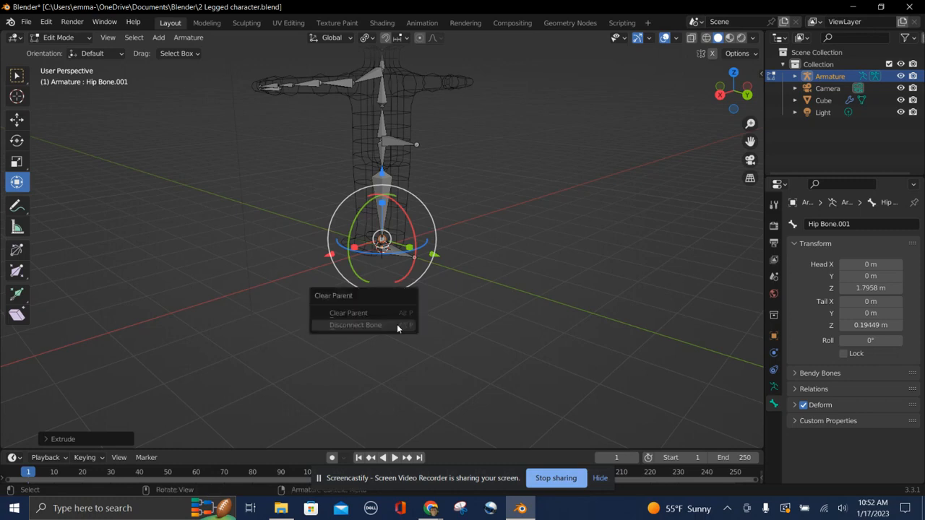
left_click(453, 348)
middle_click_drag(454, 348, 454, 347)
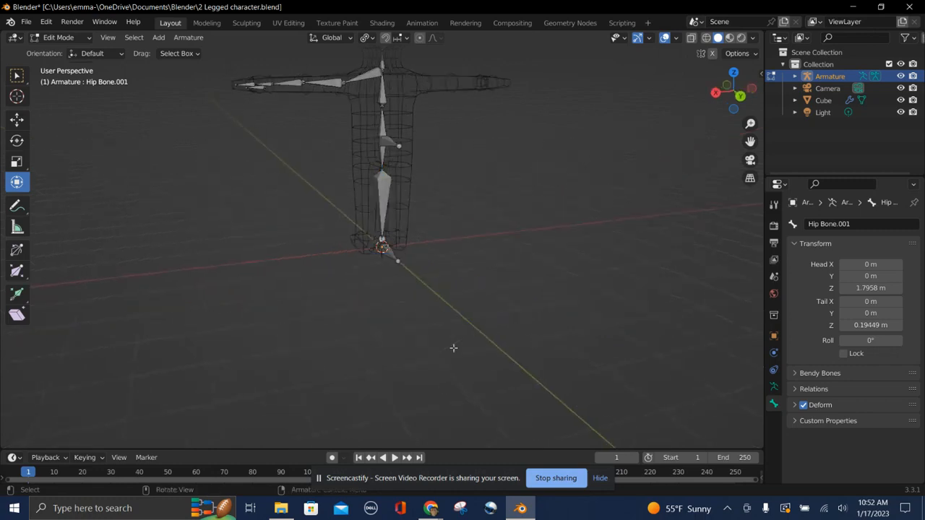
left_click(387, 208)
middle_click_drag(383, 295, 384, 295)
key("alt+p")
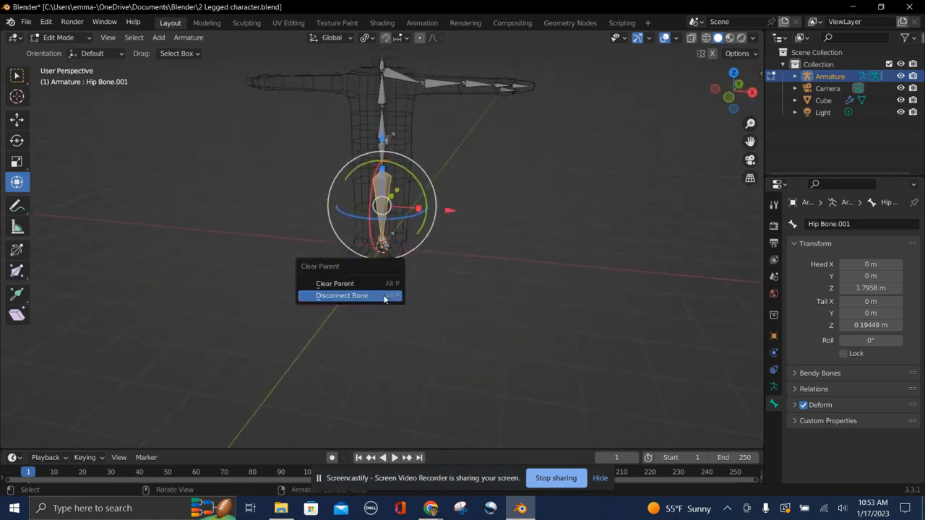
left_click(384, 296)
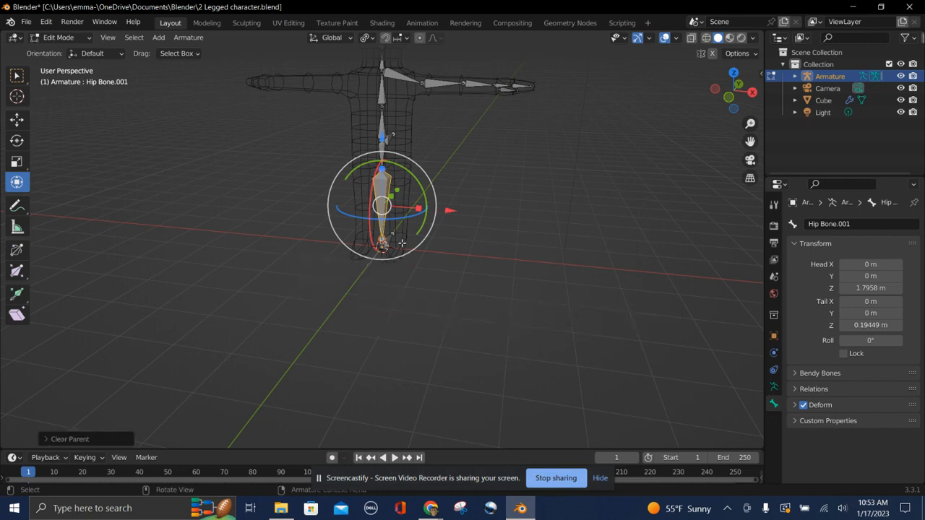
left_click_drag(444, 212, 468, 215)
left_click(470, 217)
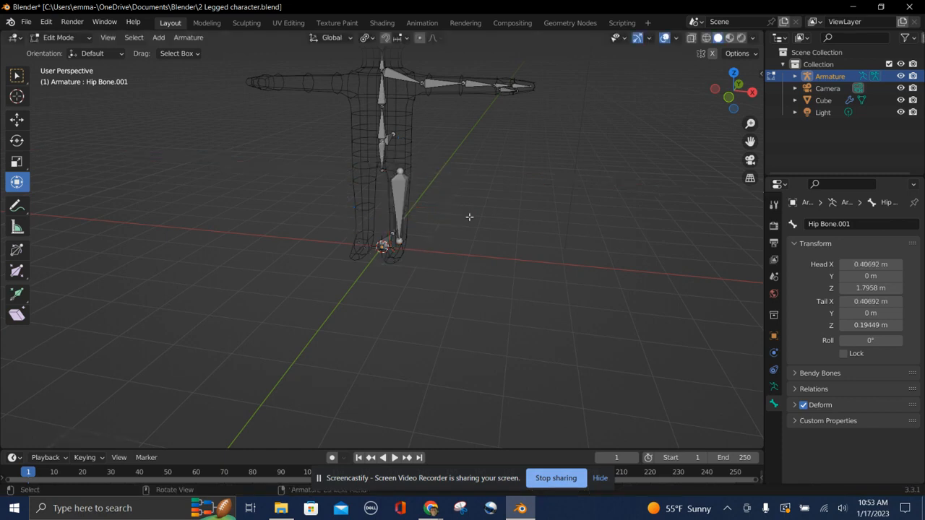
Step: Subdivide the left leg bone into two equal bones
left_click(401, 195)
right_click(401, 195)
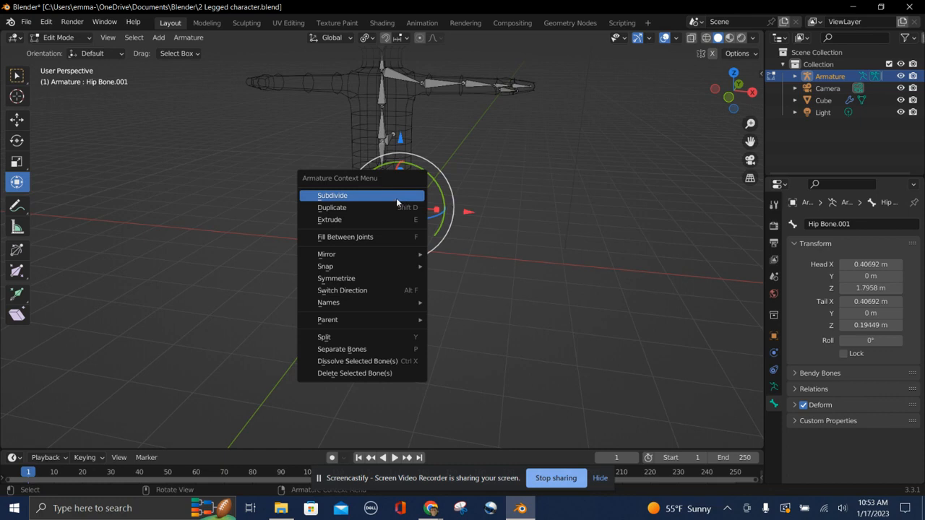
left_click(396, 198)
middle_click_drag(471, 252, 471, 252)
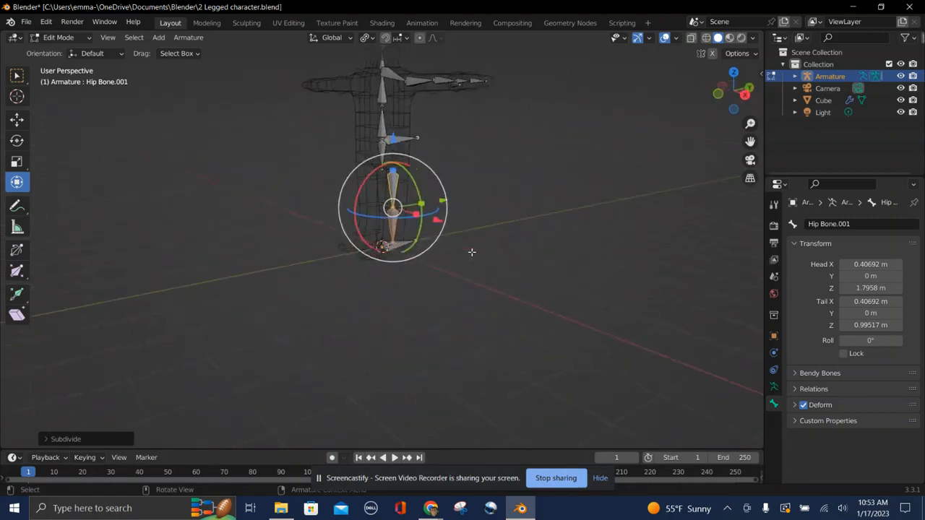
Step: Rename the upper half of the subdivided leg bone as Upper Leg.L
left_click_drag(392, 208, 393, 189)
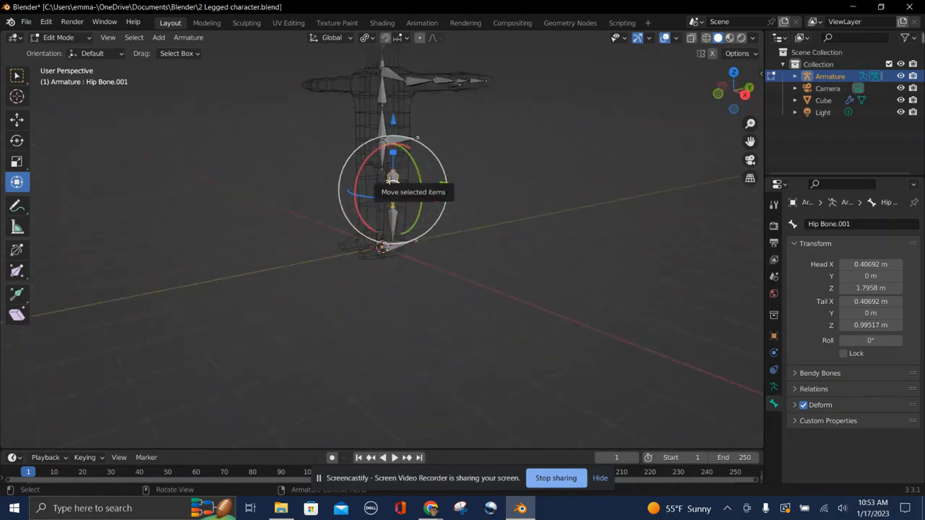
left_click(853, 223)
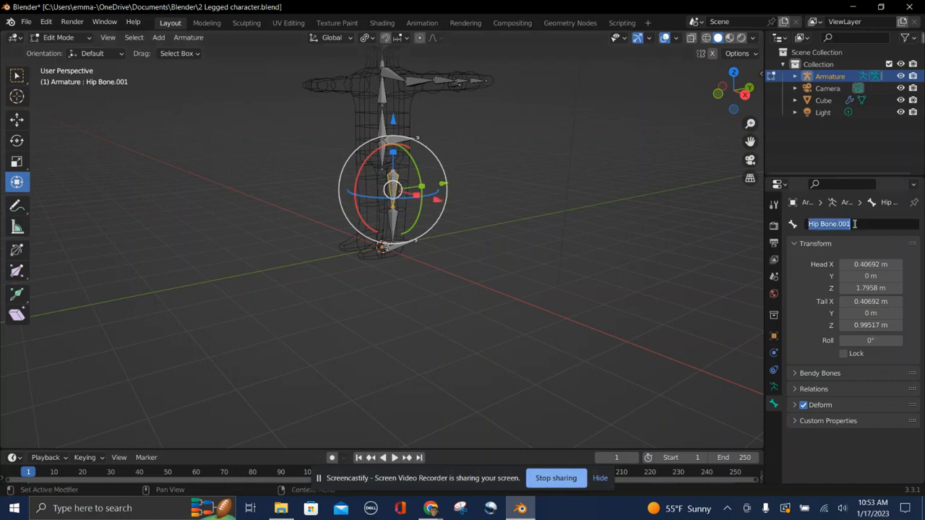
type("Upp")
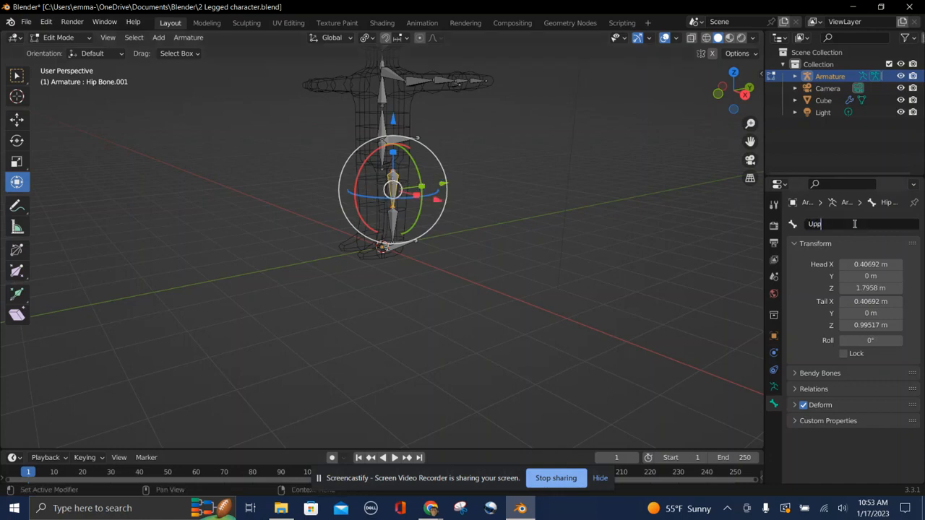
type("er Le")
type("gg")
key("BackSpace")
type(".L")
key("Return")
Step: Rename the lower half of the subdivided leg bone as Lower Leg.L
left_click(390, 233)
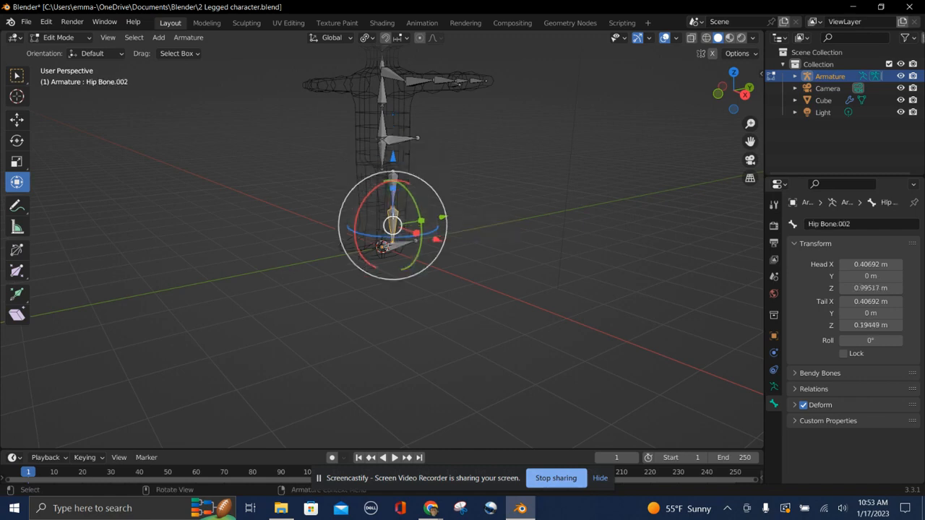
left_click(859, 226)
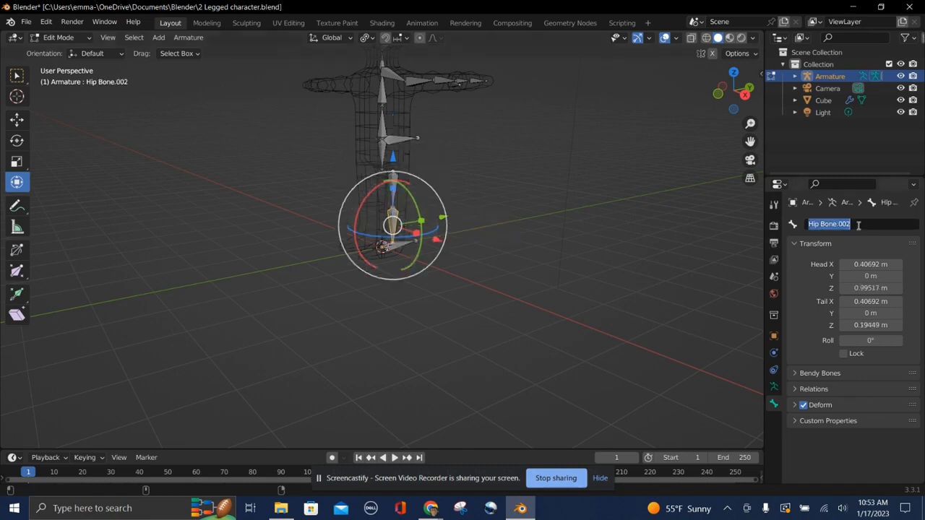
type("Lower Le")
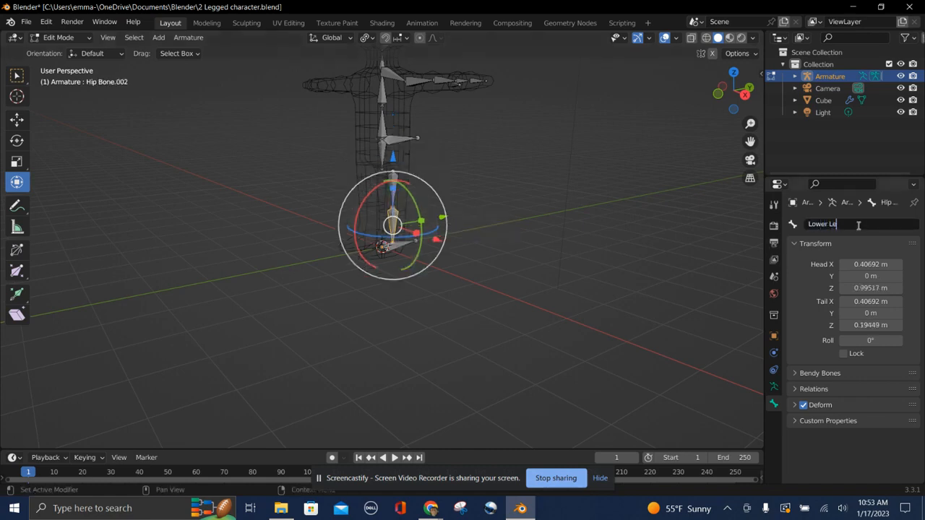
type("g.L")
key("Return")
Step: Extrude a foot bone about 0.39 m forward along negative global Y from the ankle end of Lower Leg.L
middle_click_drag(570, 322, 569, 322)
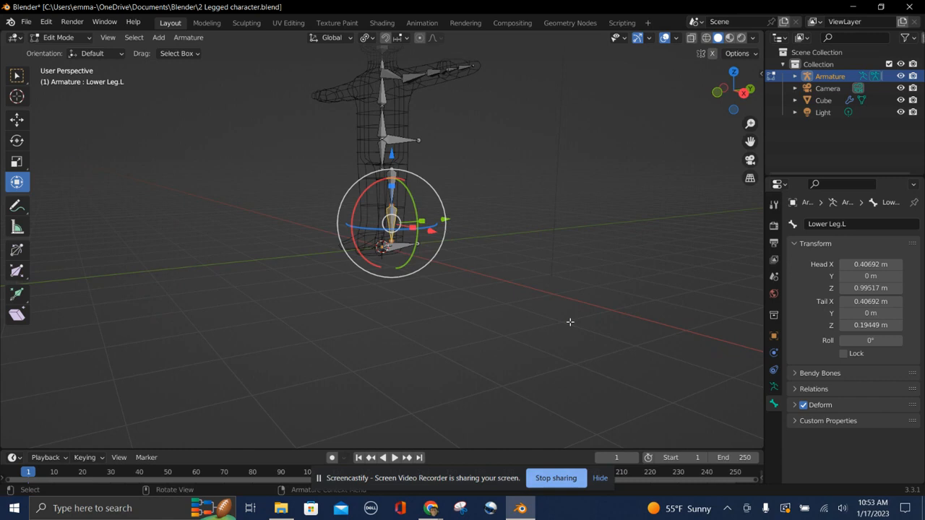
middle_click_drag(569, 322, 539, 309)
left_click(396, 235)
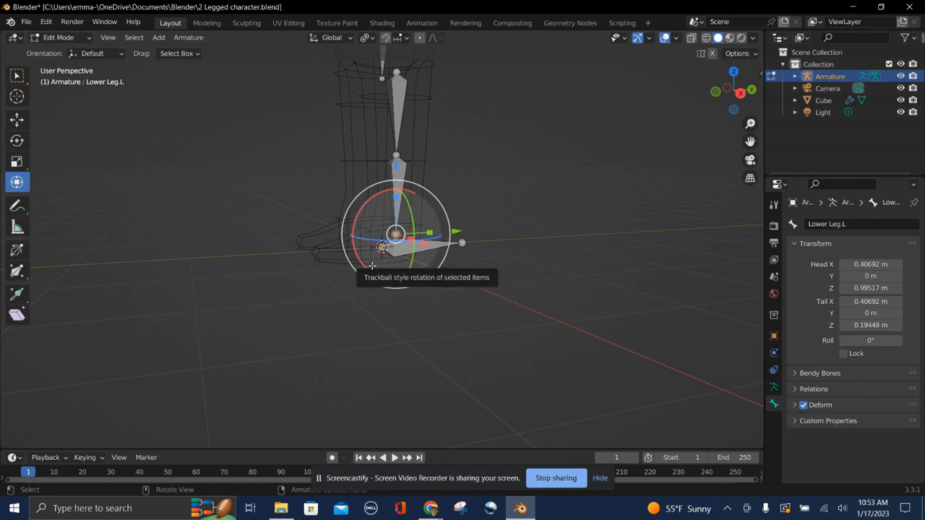
key("e")
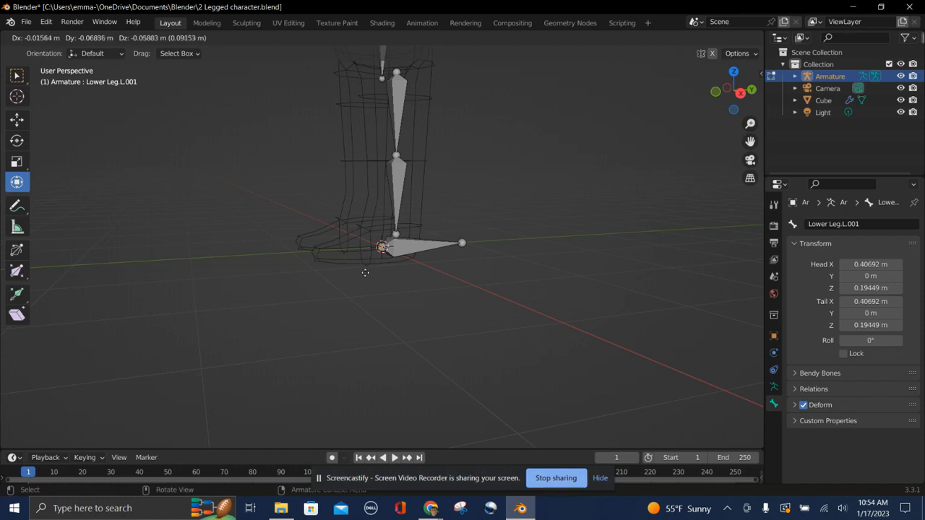
key("y")
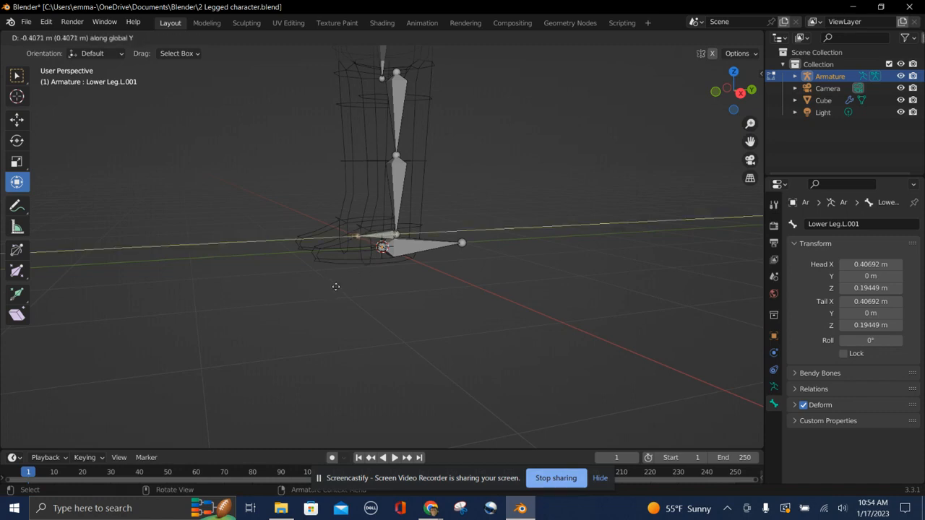
left_click(336, 286)
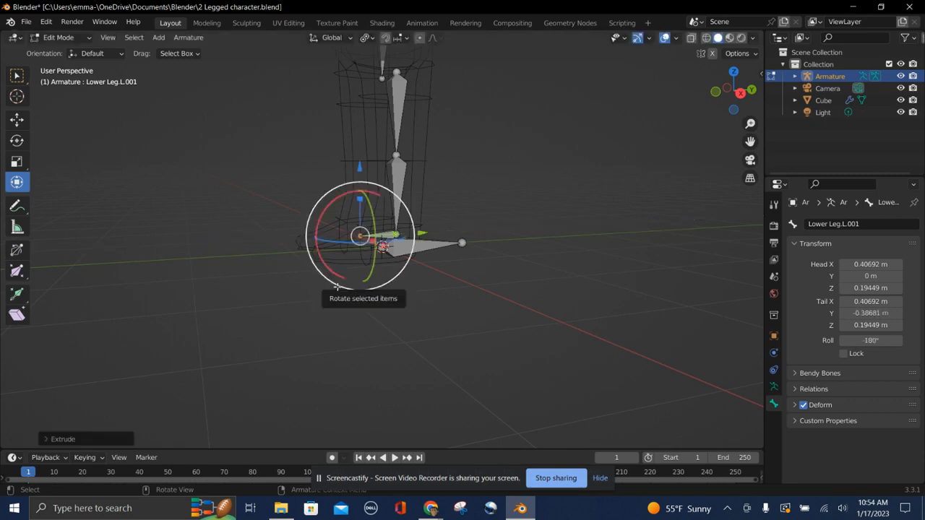
Step: Extrude a toe bone about 0.43 m further along negative global Y from the front end of the foot bone
key("e")
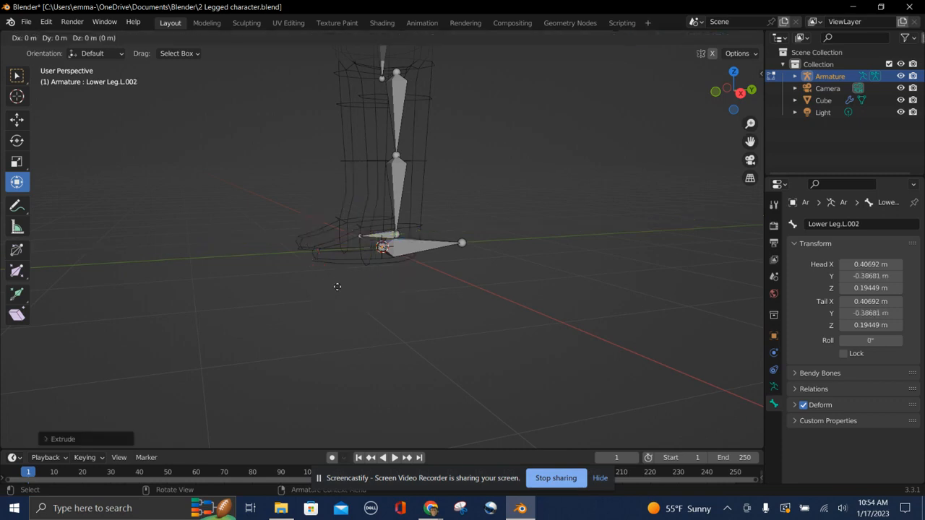
key("y")
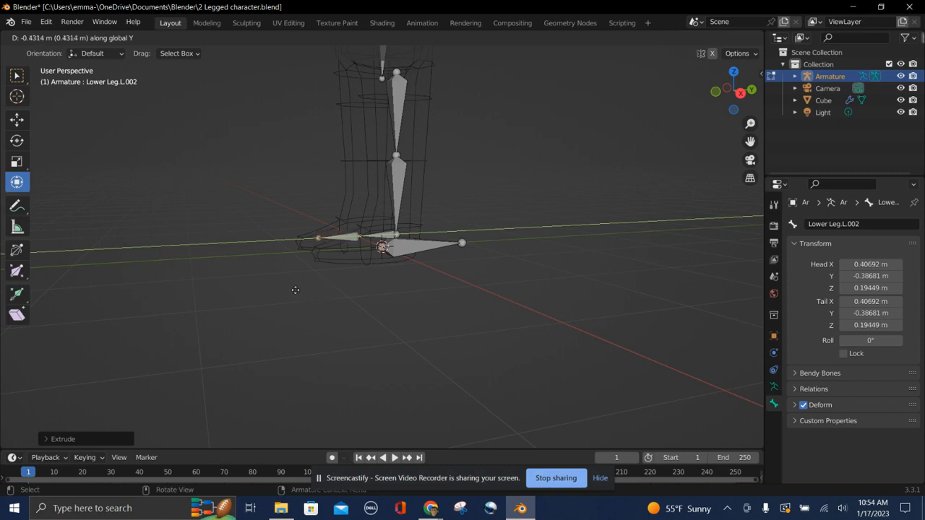
left_click(295, 290)
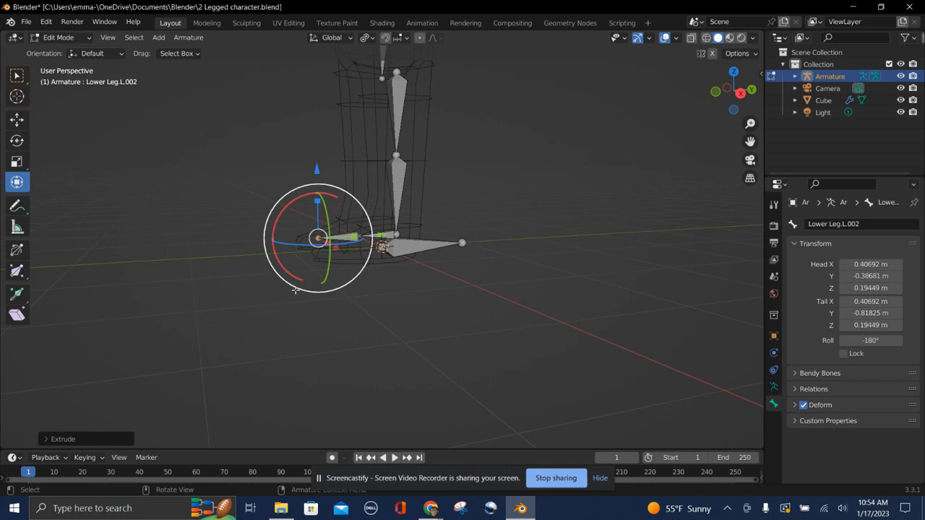
Step: Lower the joint between the foot and toe bones to about Z 0.02 m and the toe tip to about Z -0.03 m
left_click(358, 237)
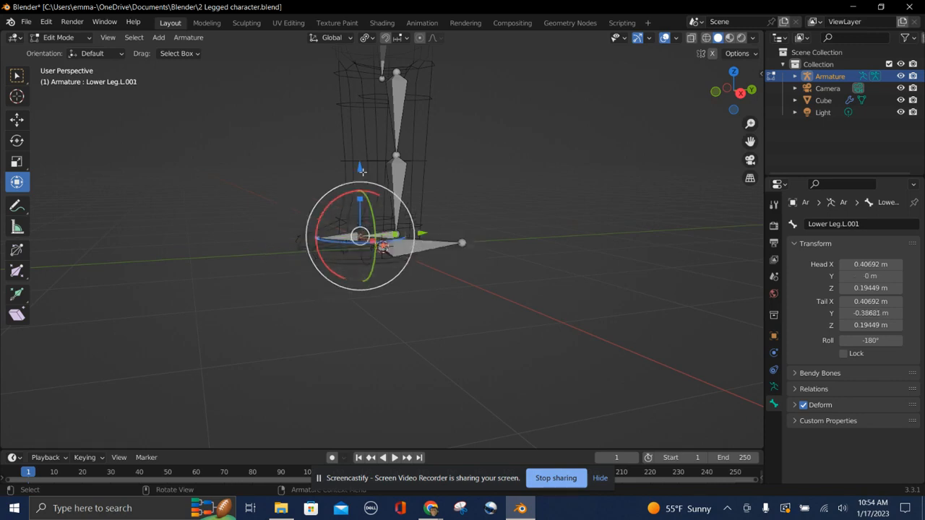
left_click_drag(360, 168, 365, 187)
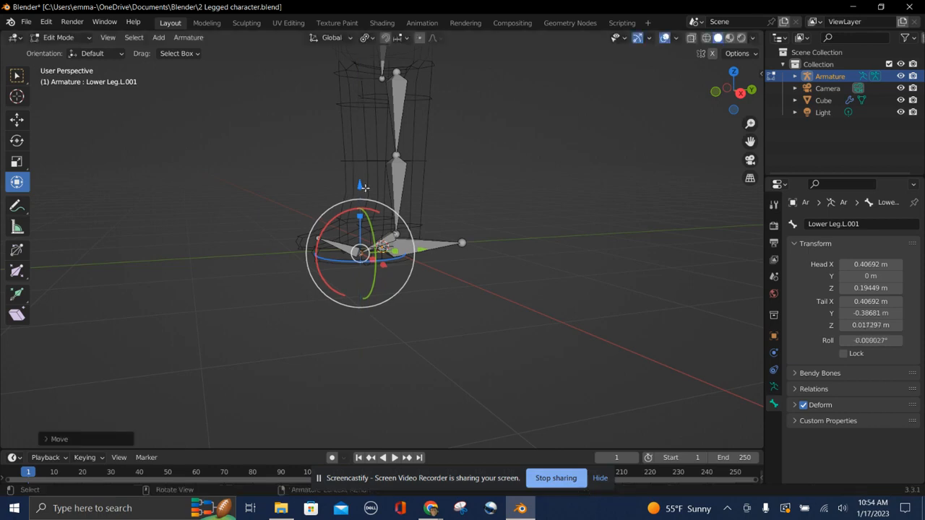
left_click(319, 236)
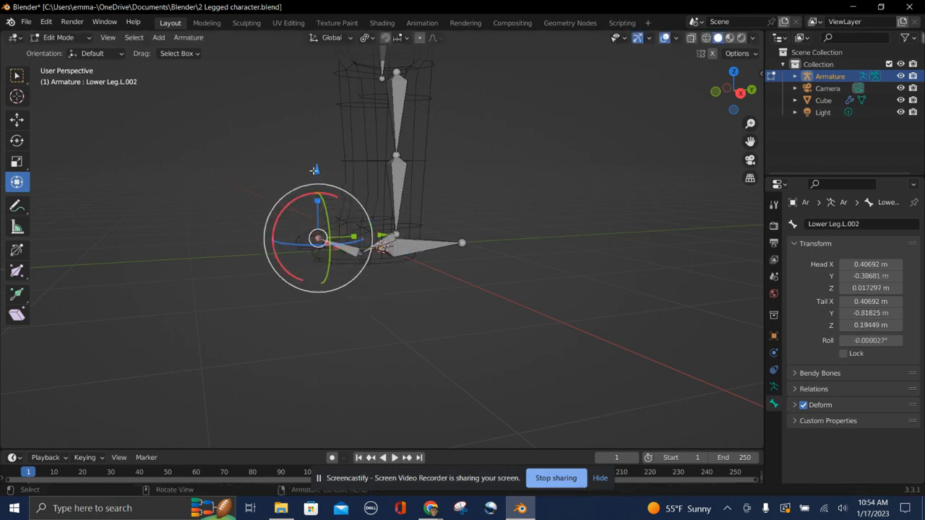
left_click_drag(317, 169, 327, 214)
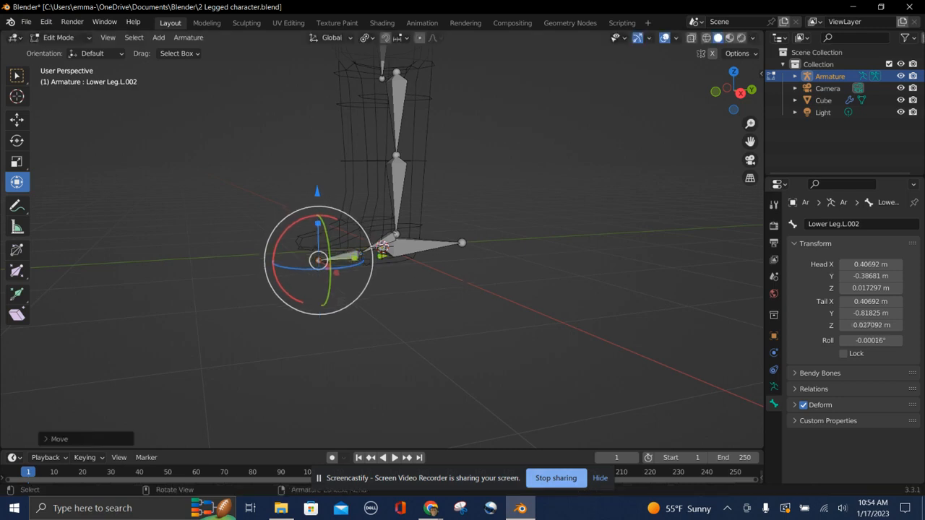
Step: Rename the front bone of the foot as Toe.L
left_click(862, 224)
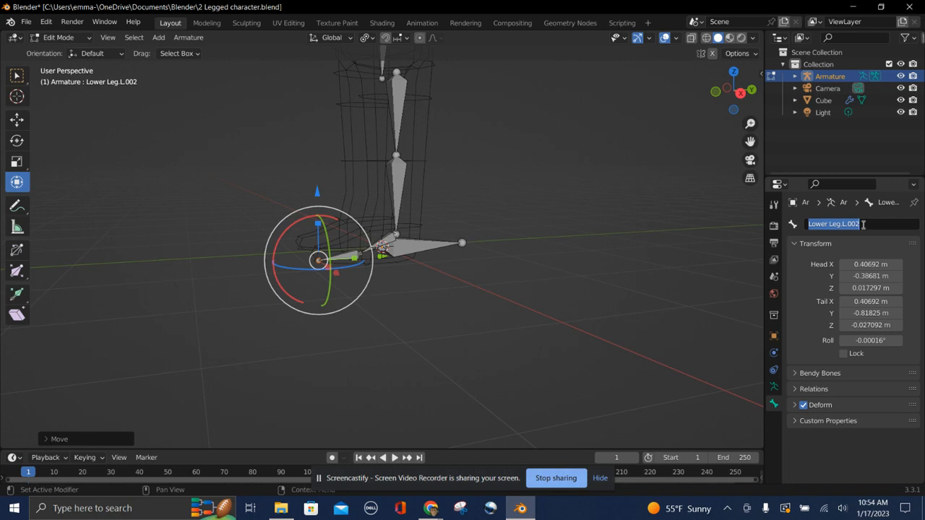
type("Toe")
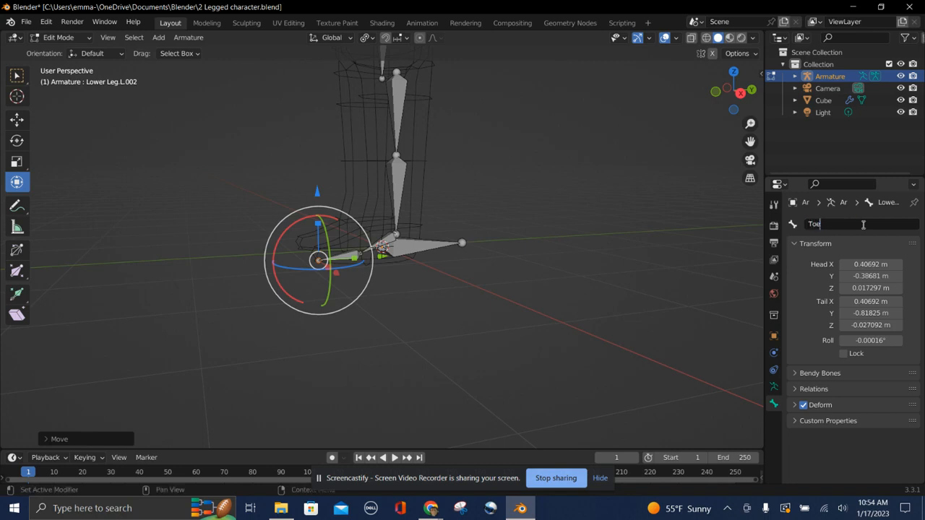
type(".L")
left_click(390, 240)
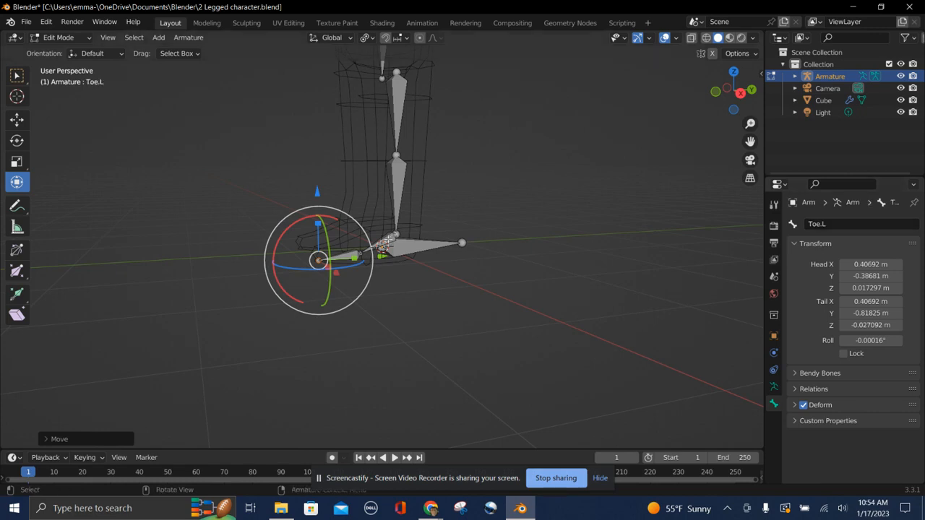
Step: Rename the bone between the ankle and the toe bone as Foot.L
left_click(388, 240)
double_click(855, 225)
type("Foot.L")
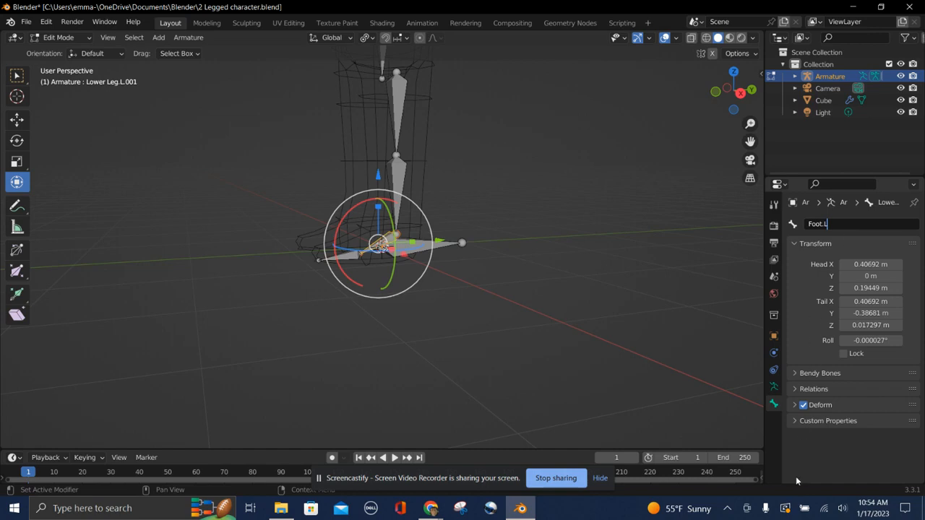
key("Return")
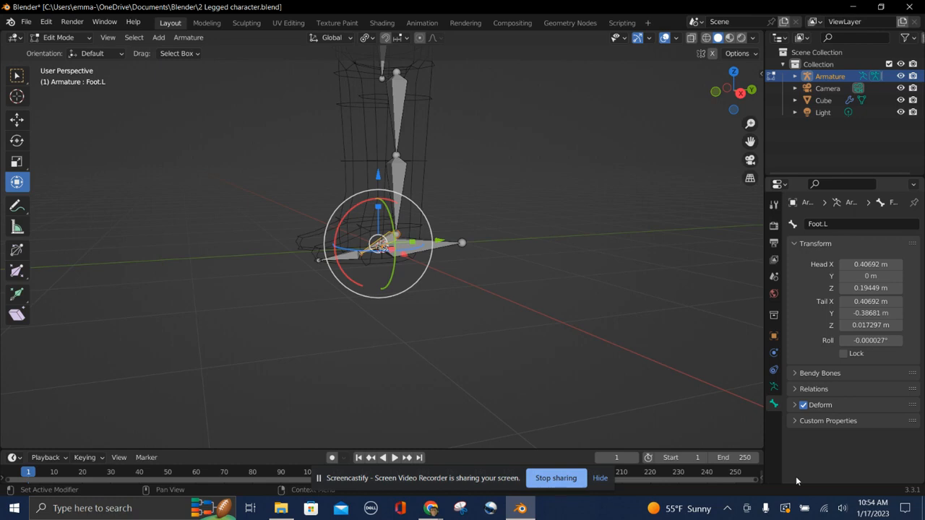
scroll(796, 481, "down", 3, "ctrl")
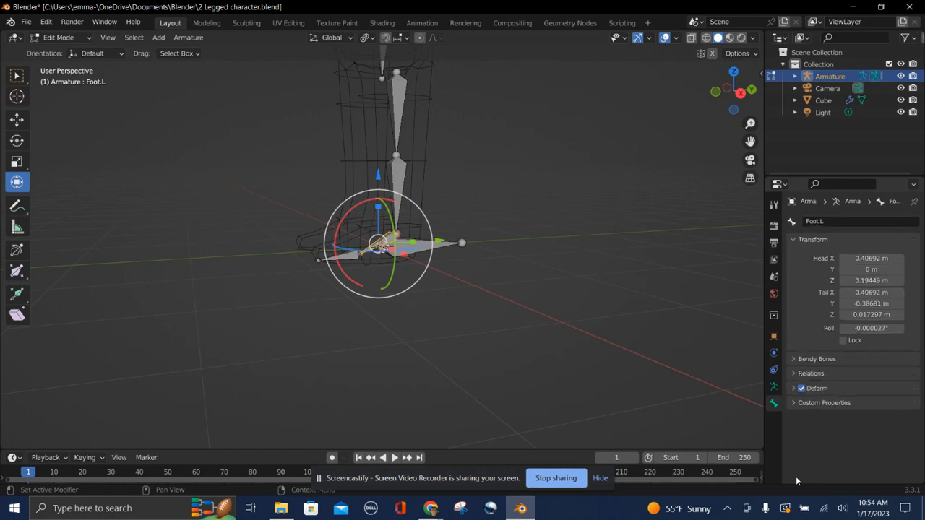
scroll(796, 480, "up", 2, "ctrl")
scroll(795, 480, "up", 1, "ctrl")
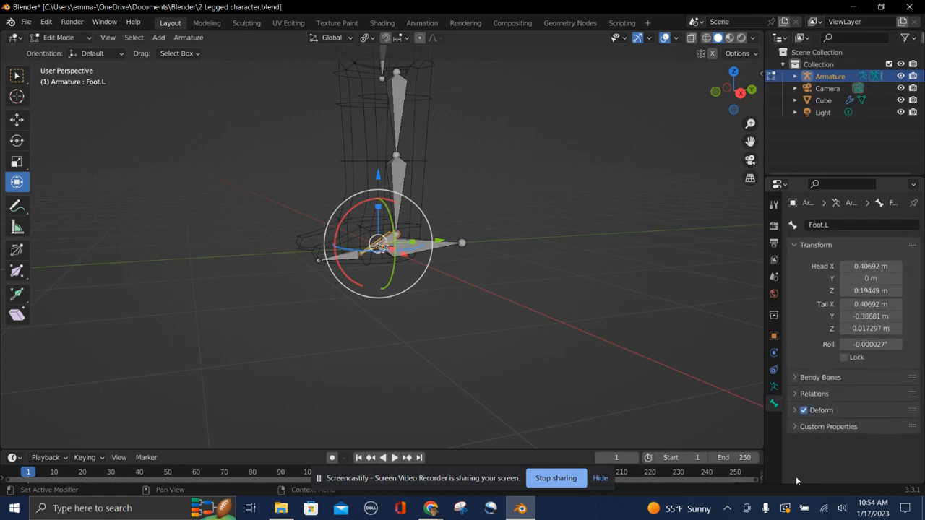
Step: Examine the whole armature inside the character mesh from several angles, checking the spine, arm, leg and foot bones
scroll(547, 363, "left", 5)
scroll(547, 362, "down", 2)
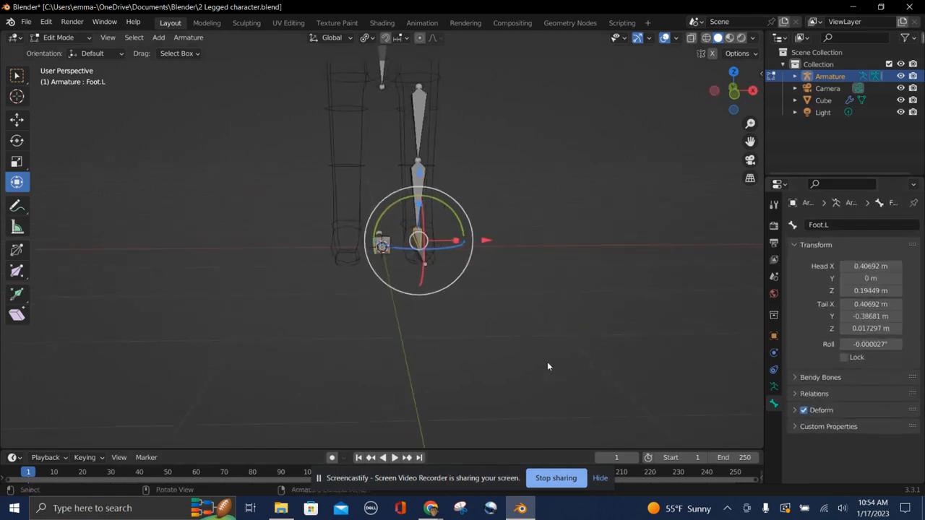
scroll(547, 363, "down", 1)
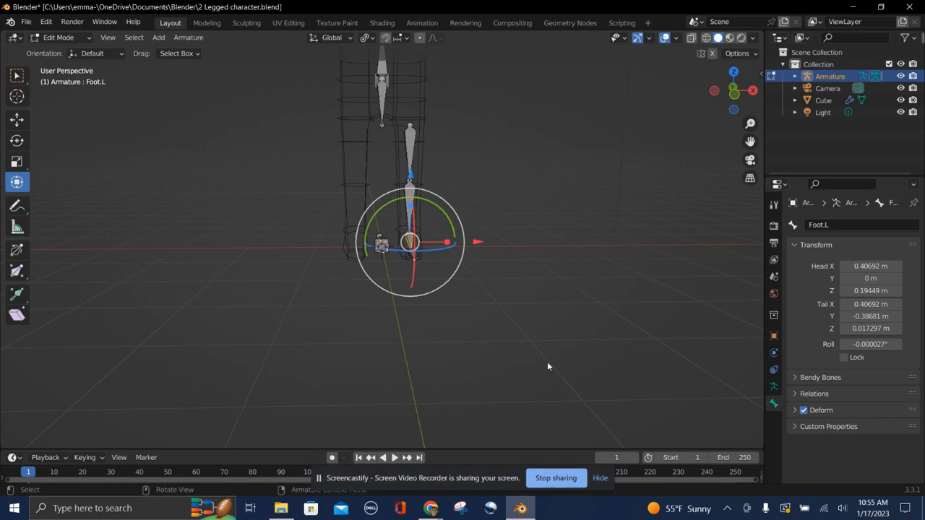
scroll(547, 363, "right", 3)
scroll(547, 363, "down", 3)
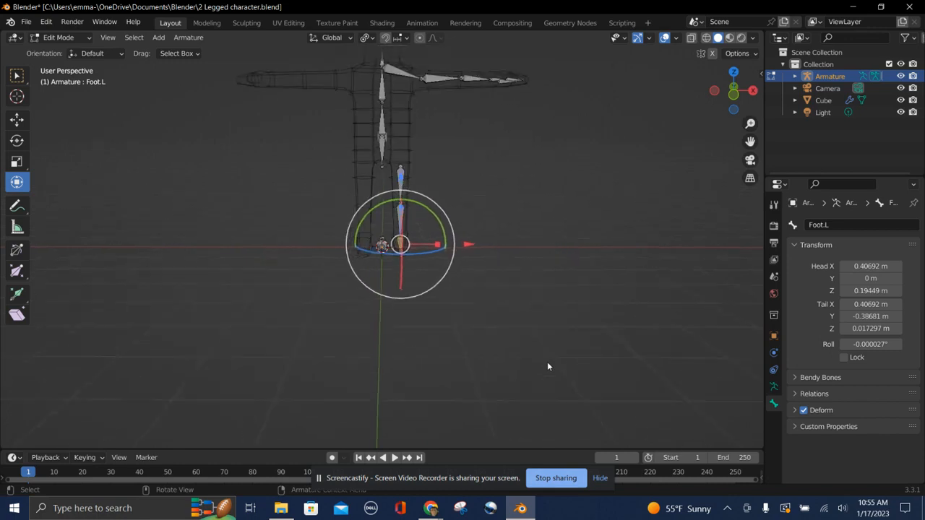
scroll(547, 367, "up", 3)
scroll(547, 366, "down", 2)
scroll(547, 366, "down", 2)
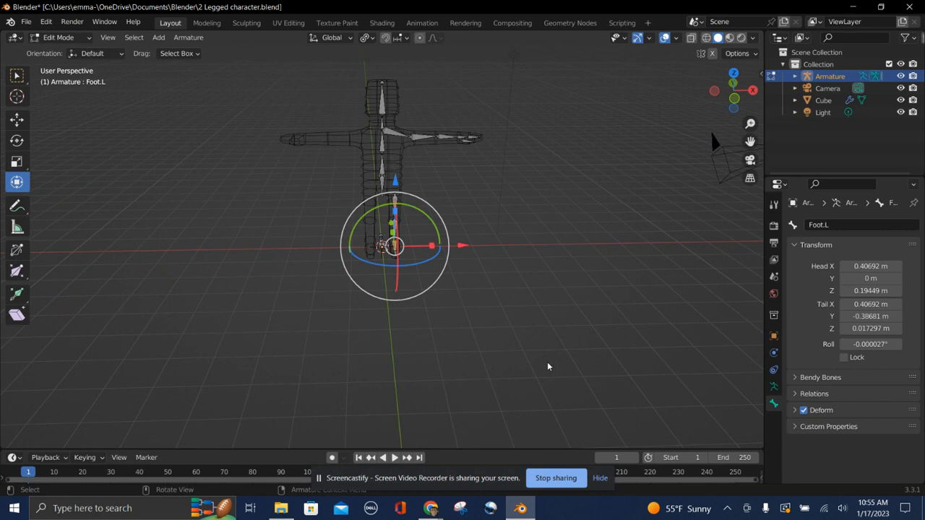
scroll(547, 367, "left", 3)
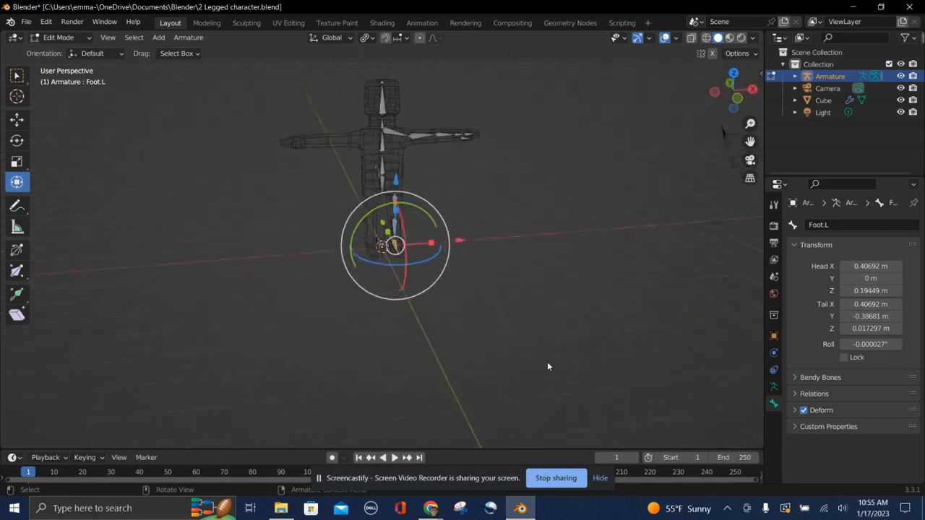
scroll(547, 366, "left", 3)
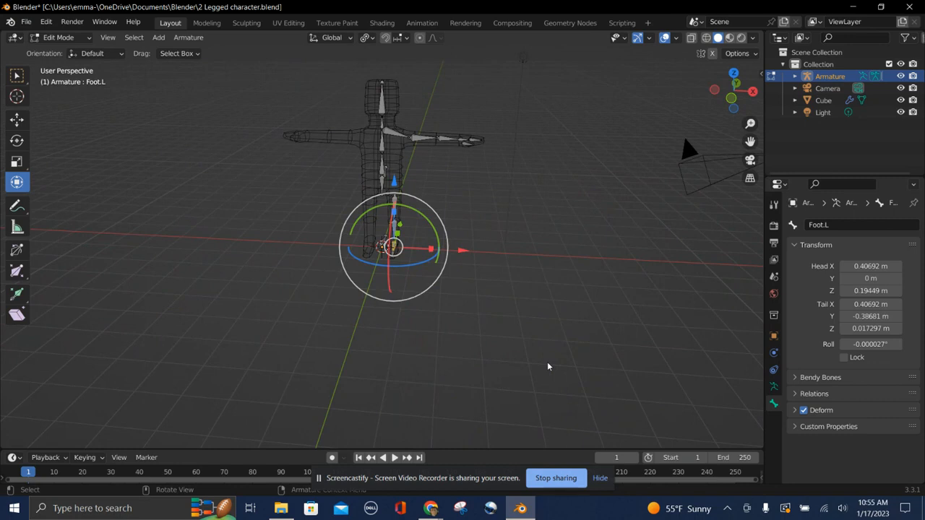